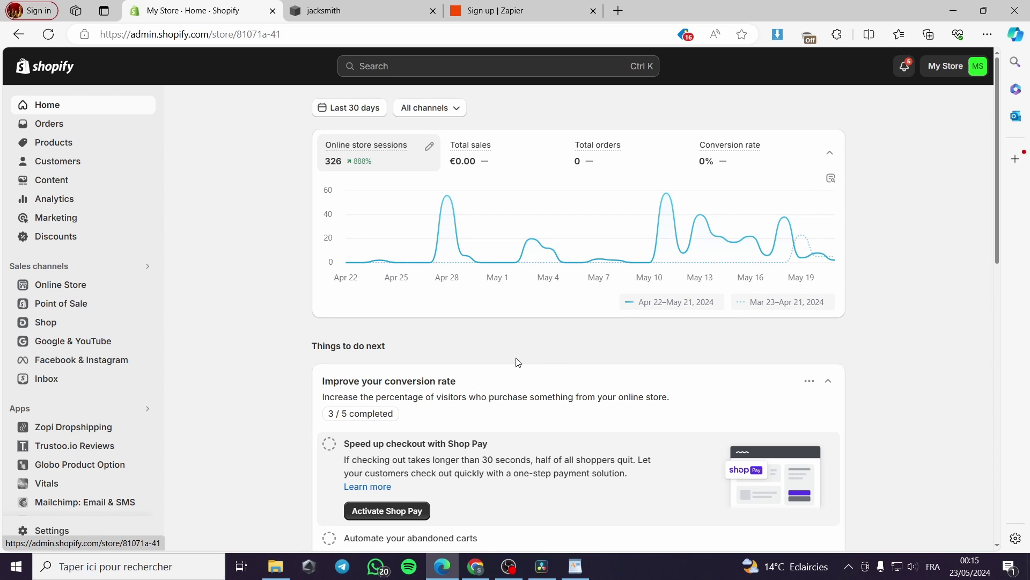
Cycle through the Shopify admin, Squarespace editor and Zapier tabs, finishing on Zapier's sign-up form
click(355, 10)
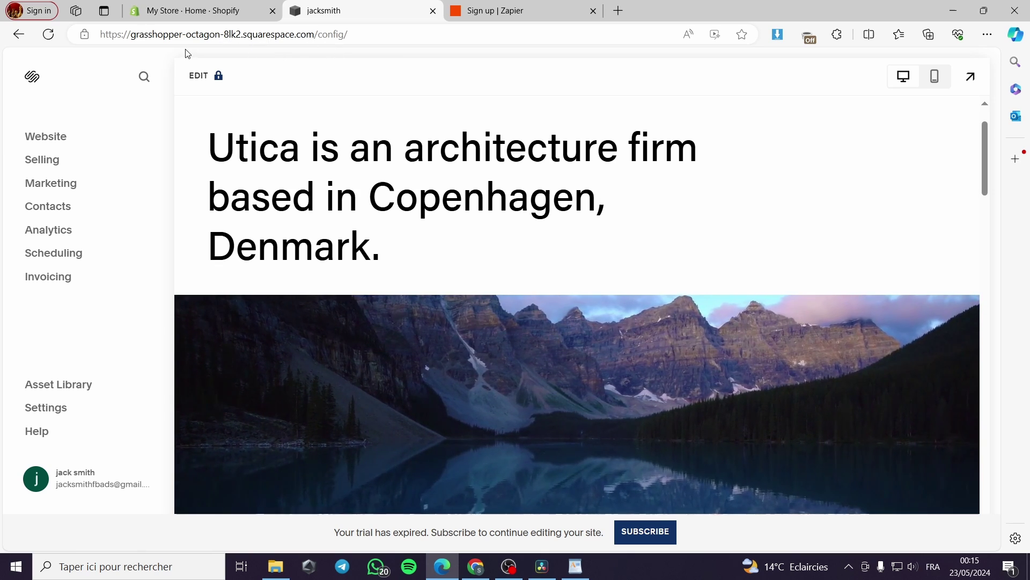
click(196, 5)
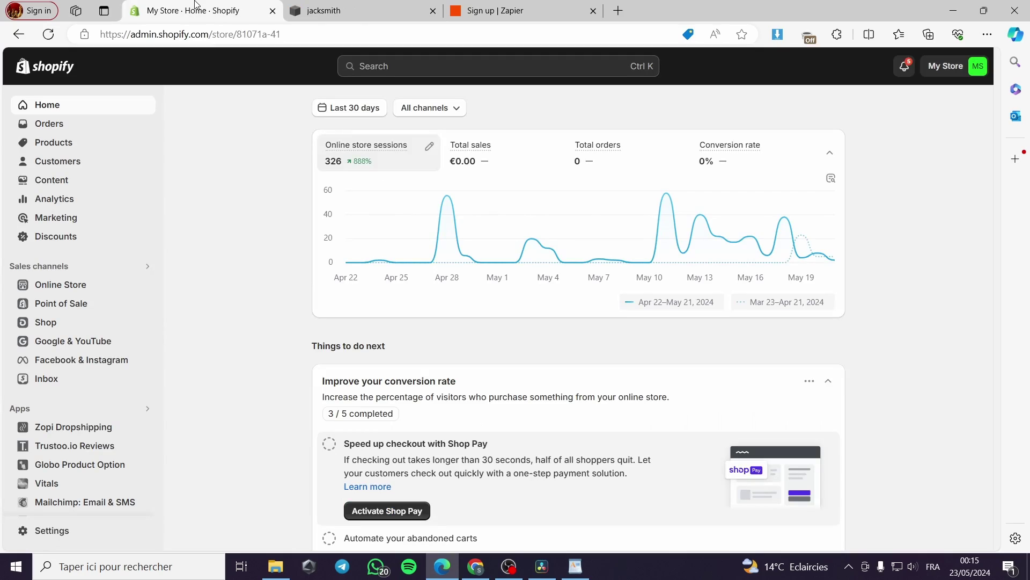
click(339, 7)
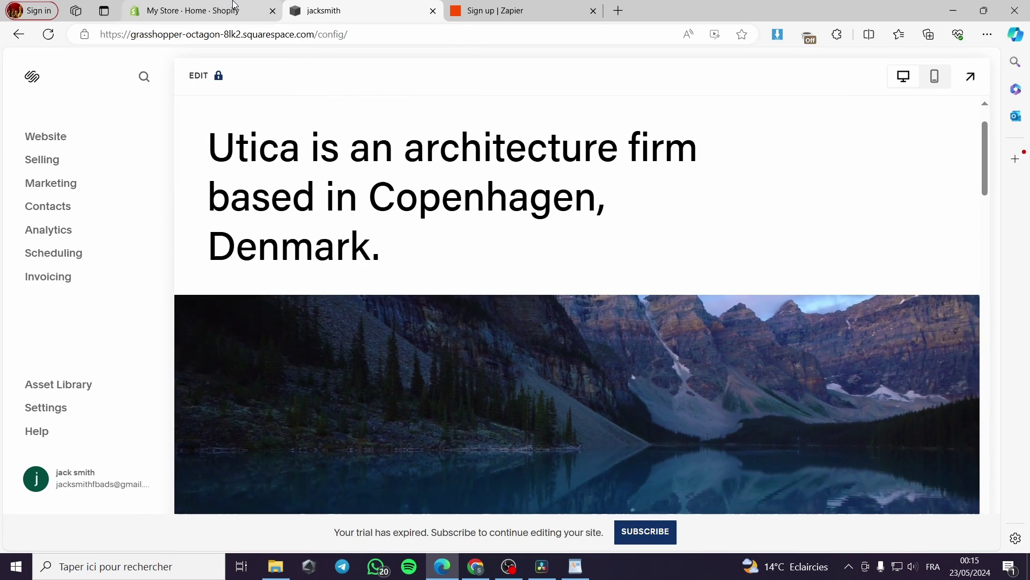
click(187, 6)
click(541, 6)
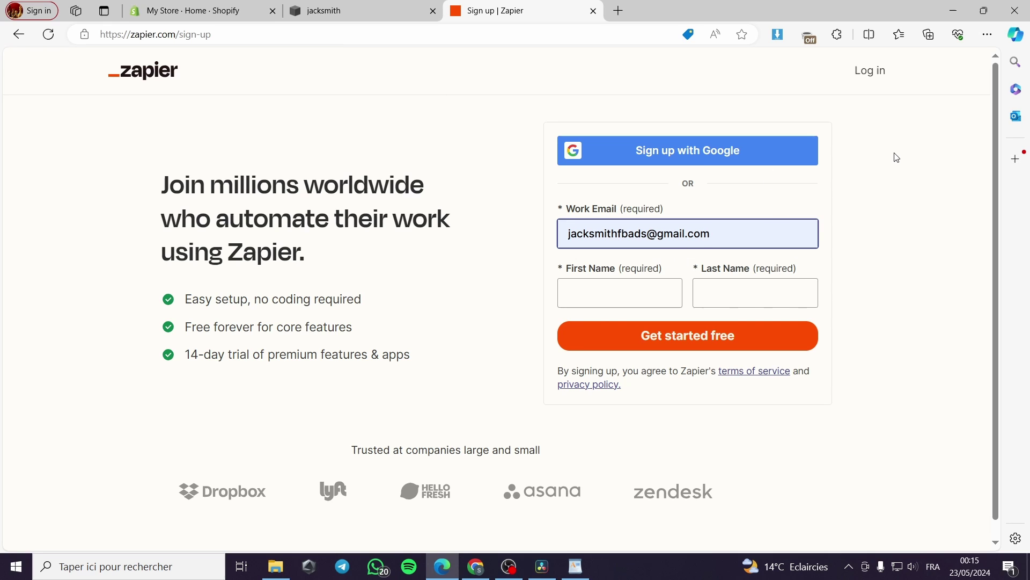
click(188, 10)
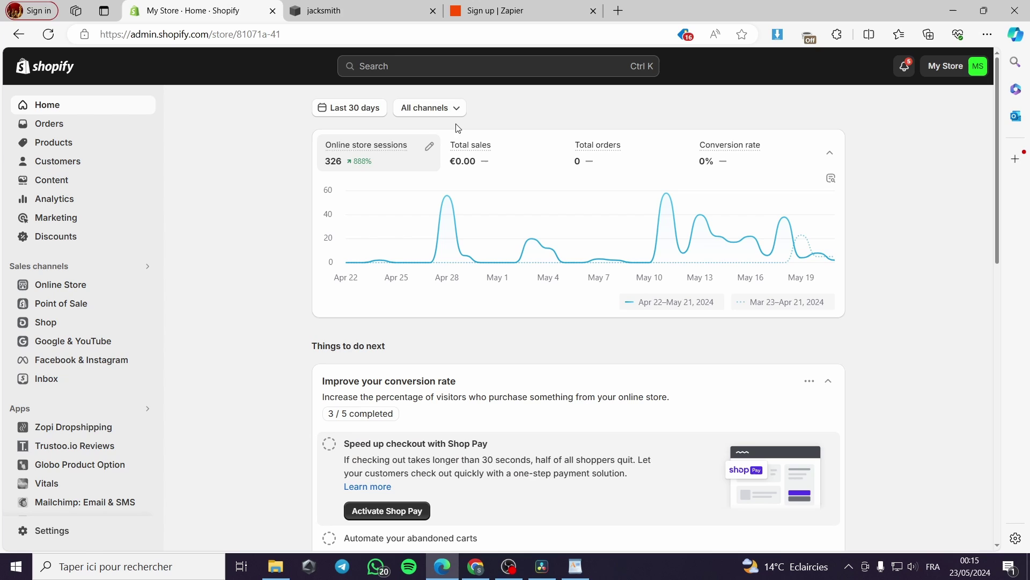
click(499, 11)
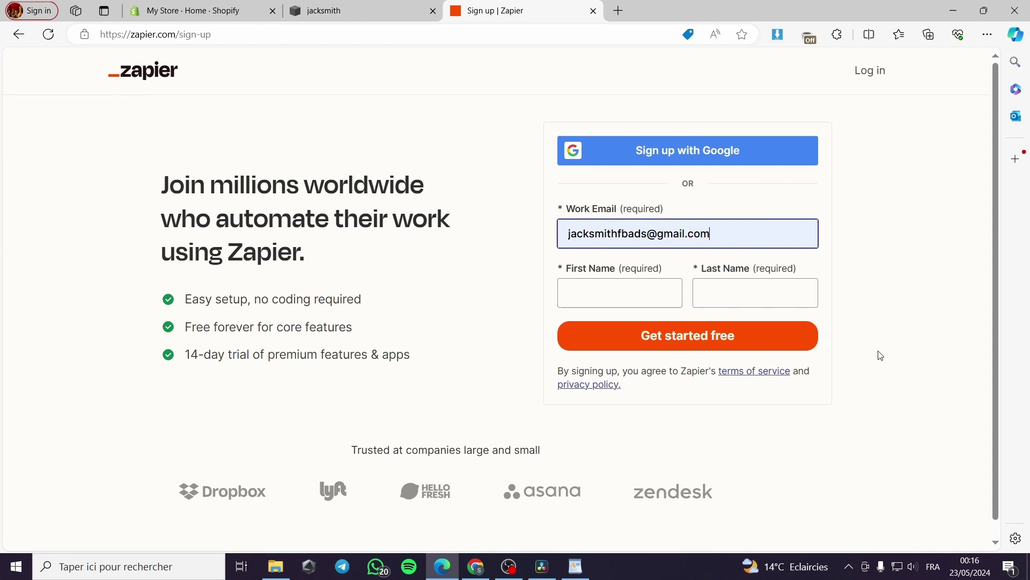
click(212, 6)
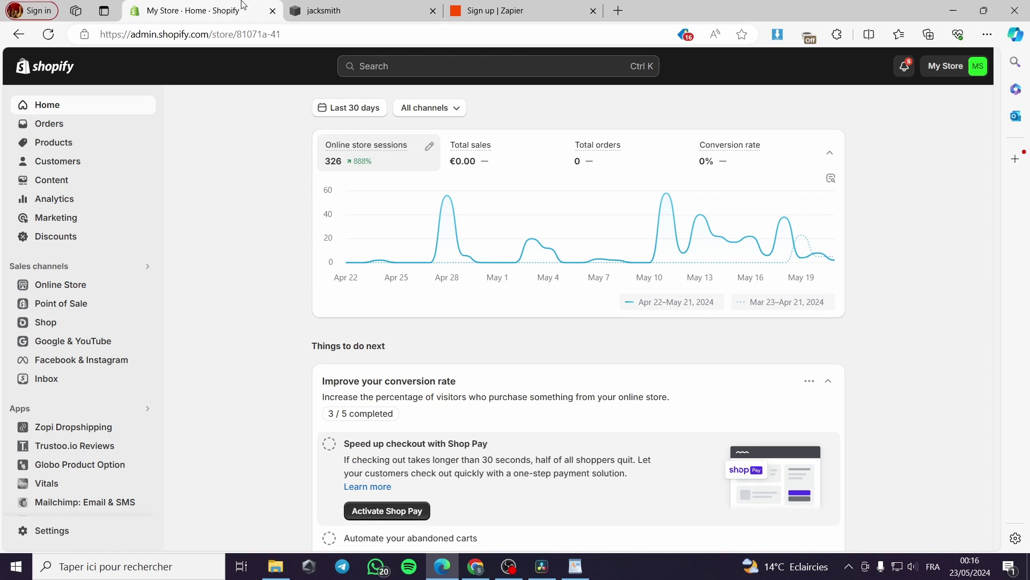
click(350, 8)
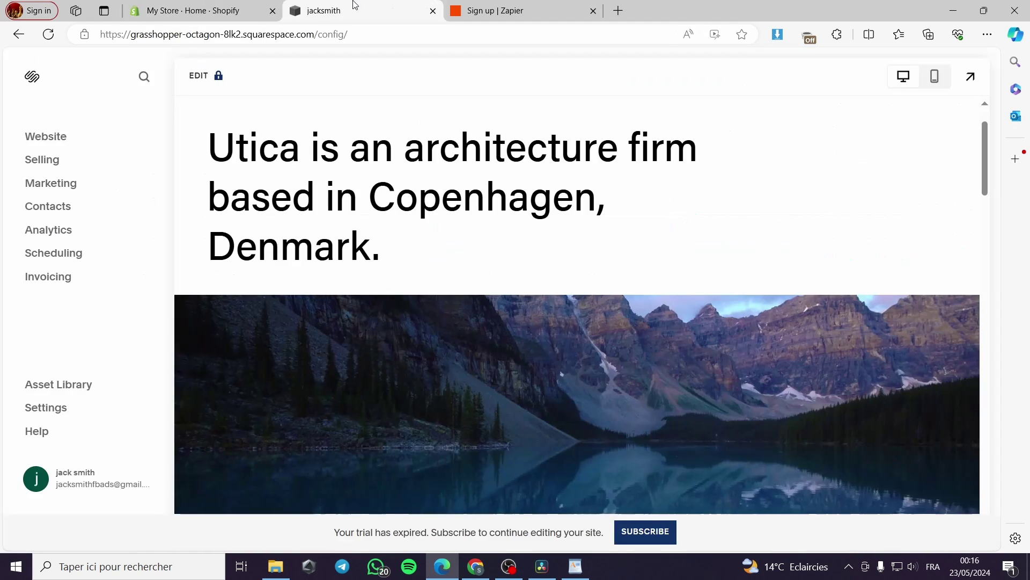
click(510, 10)
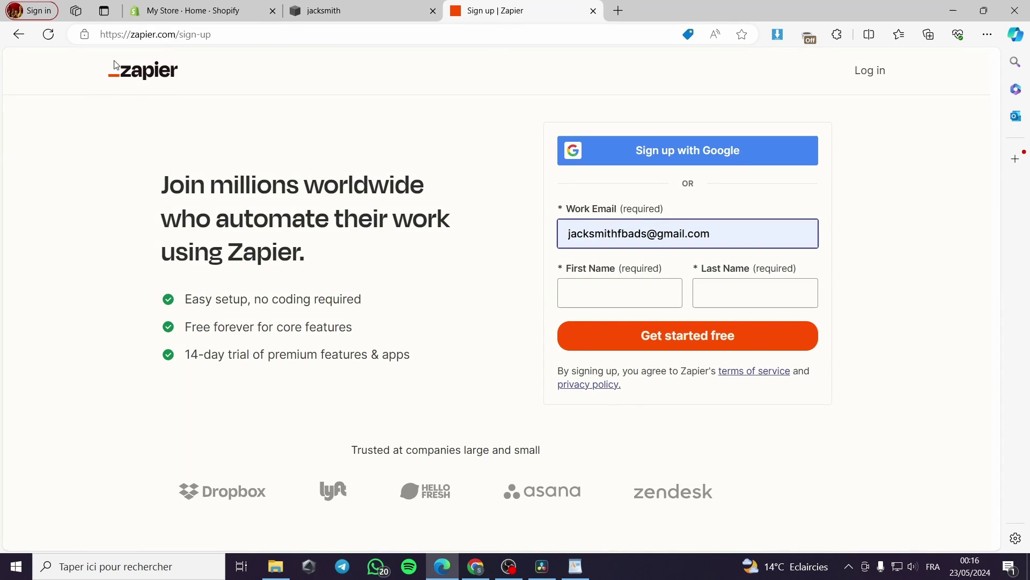
click(338, 10)
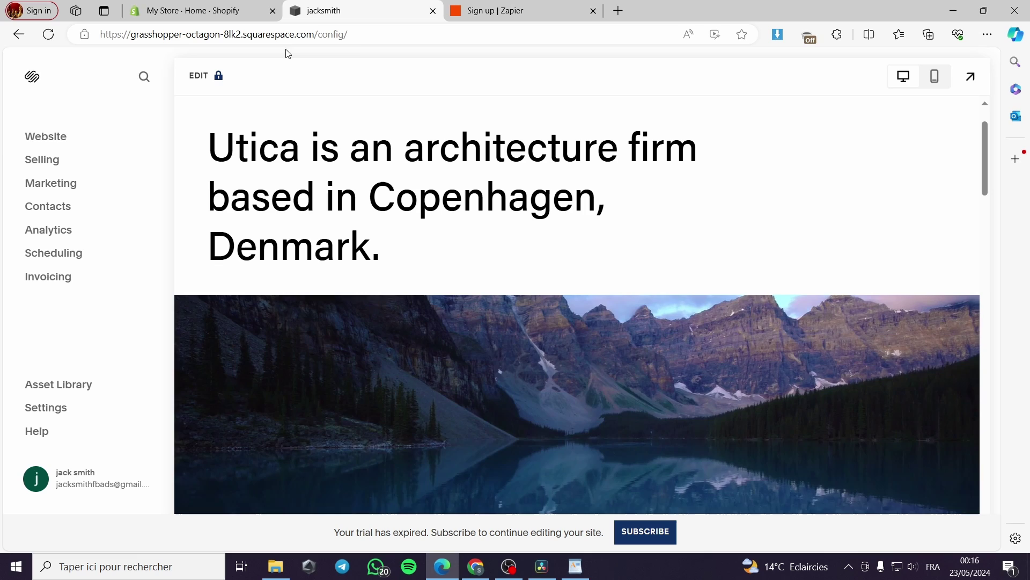
key(ctrl+shift+Tab)
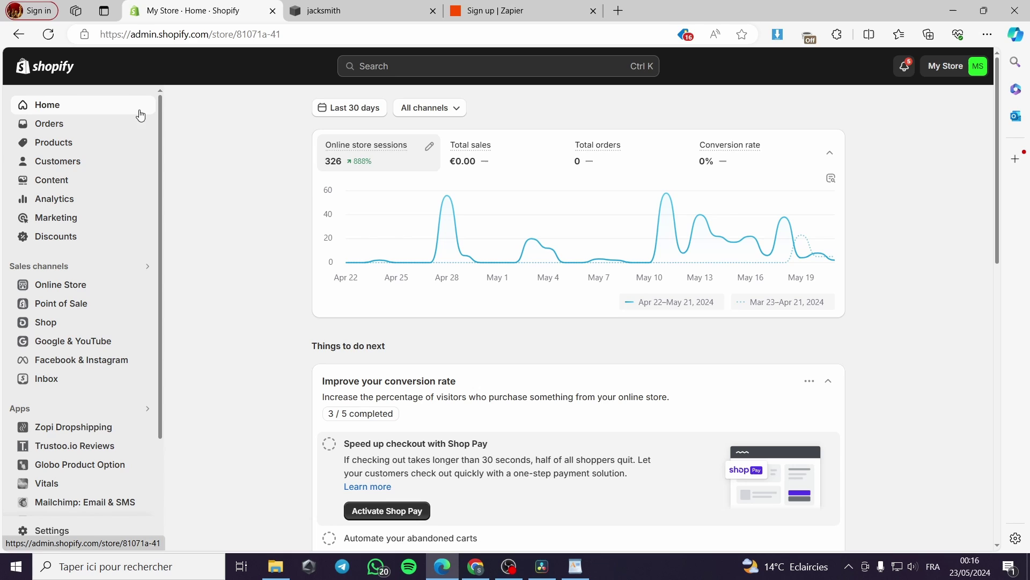
click(519, 6)
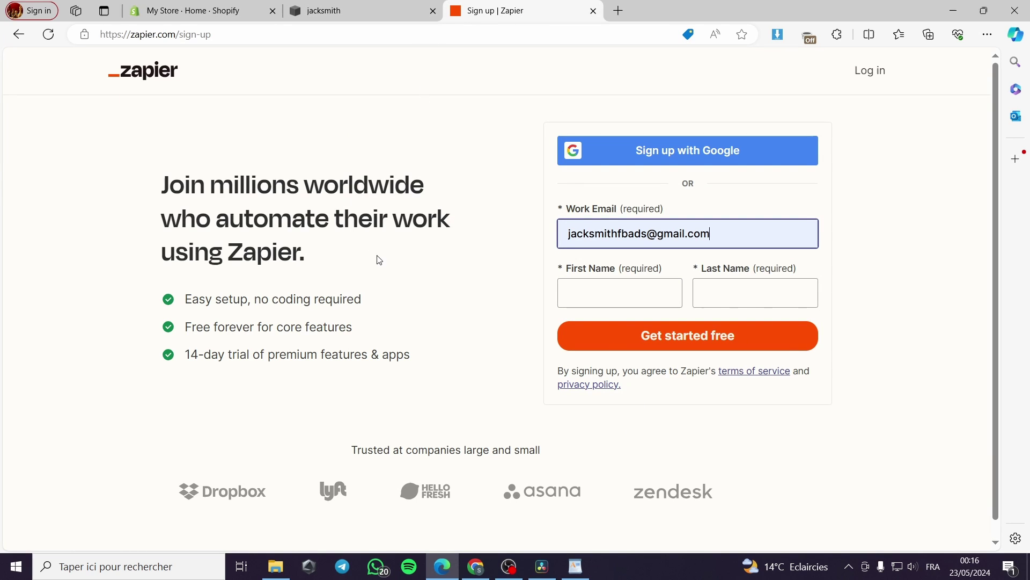
Sign up for Zapier with Google, choosing the Google account and approving the sign-in
click(682, 159)
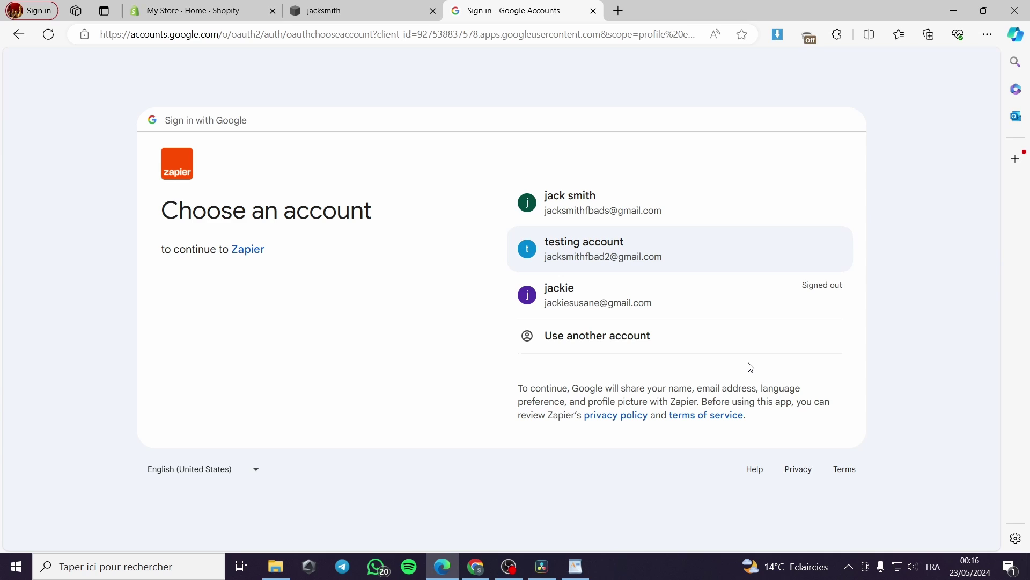
click(621, 243)
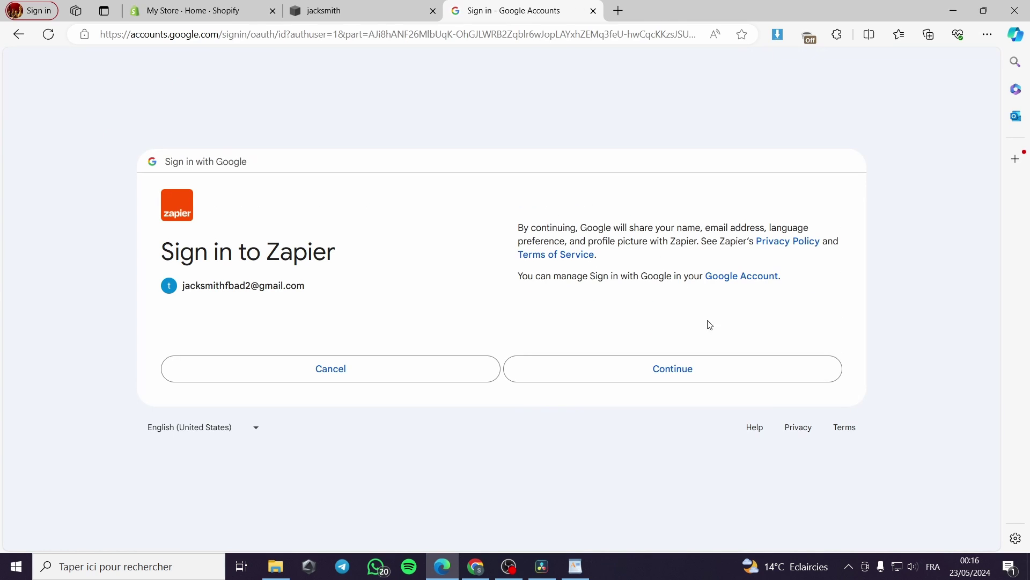
click(674, 371)
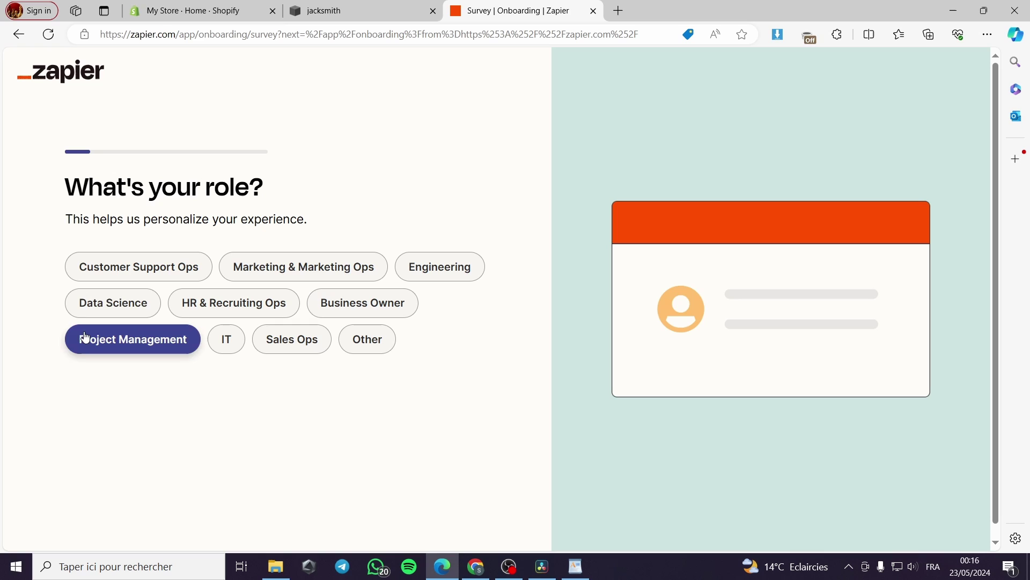
Answer the role, company size and familiarity questions, then skip the remaining onboarding questions
click(138, 269)
click(70, 269)
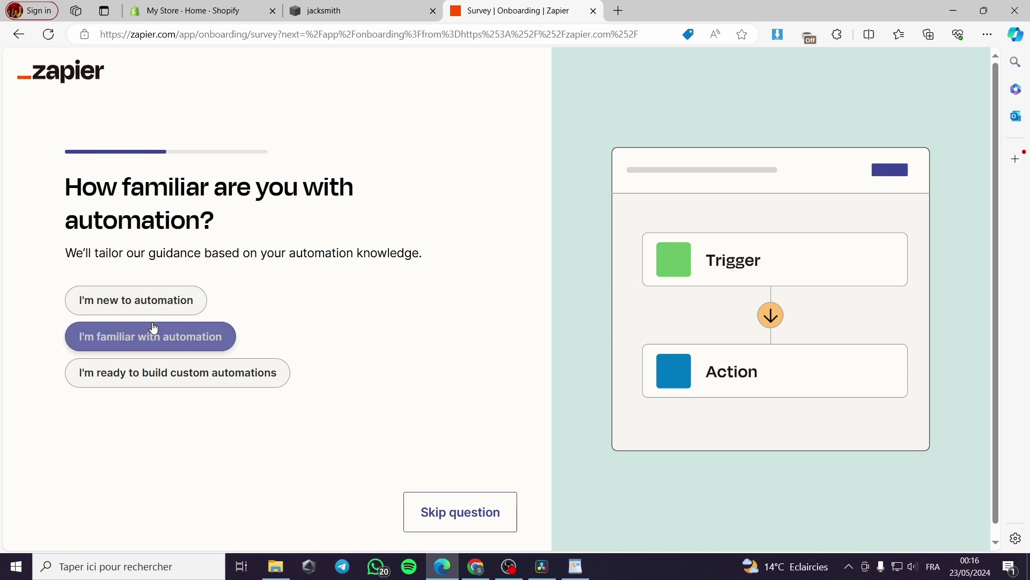
click(151, 306)
click(460, 511)
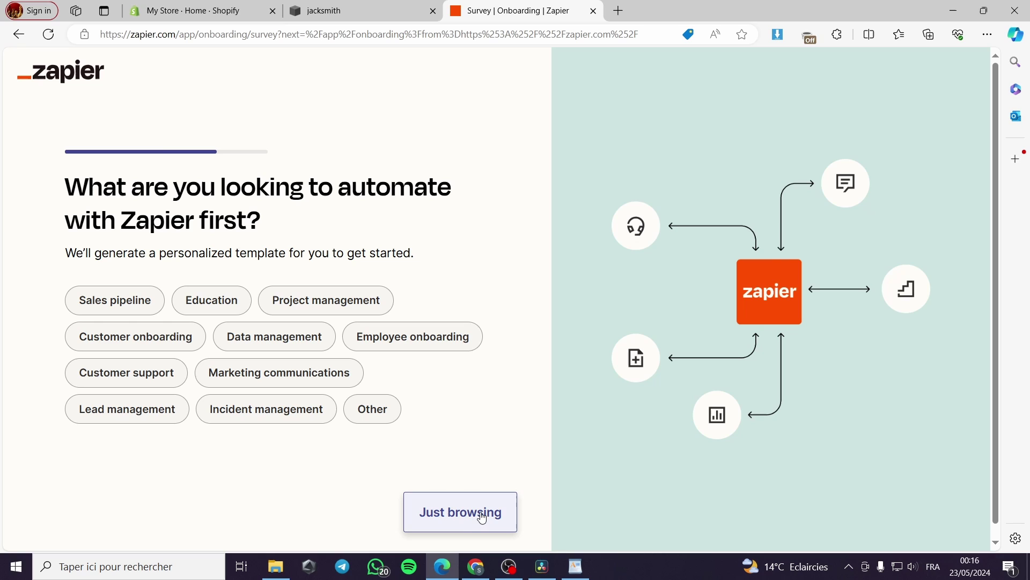
click(469, 516)
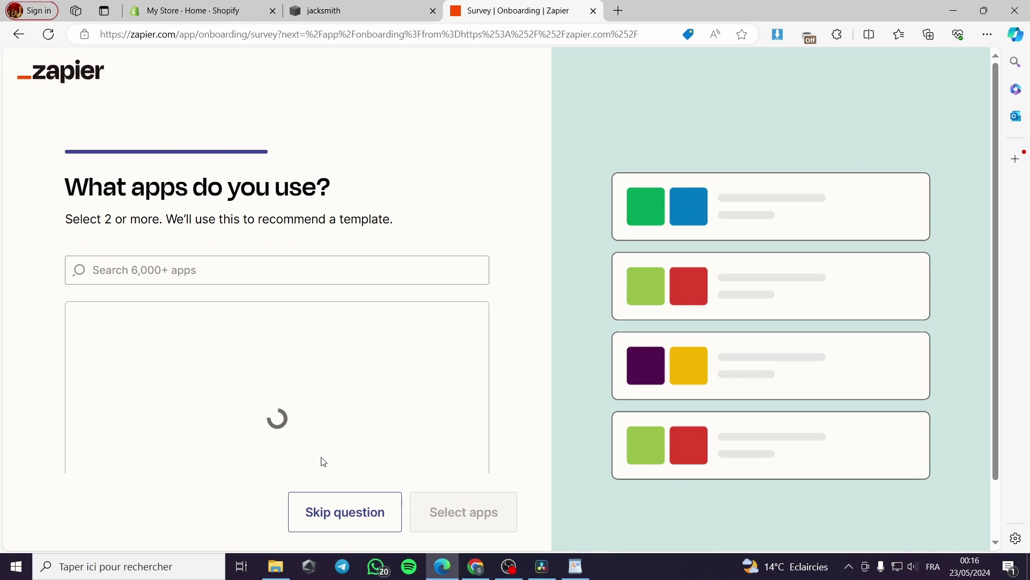
click(366, 501)
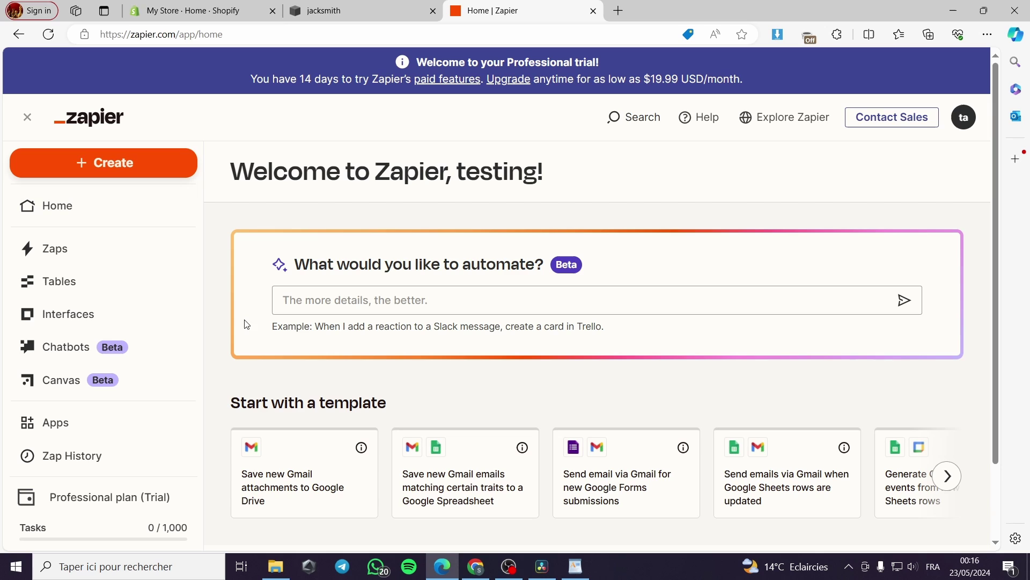
Search the Apps page for 'Shopify' and start connecting a Shopify account
scroll(68, 322, down, 2)
click(67, 361)
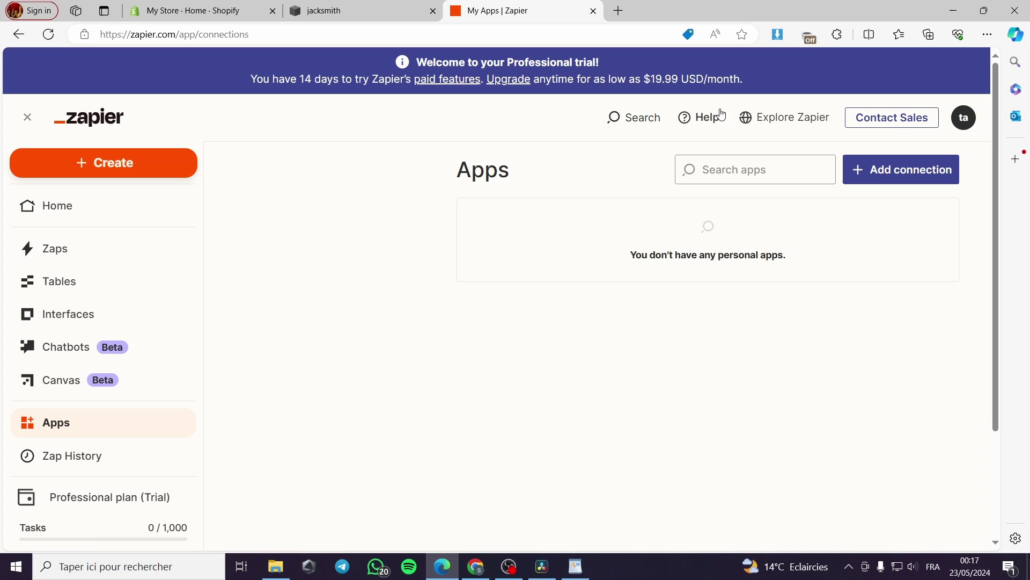
click(720, 174)
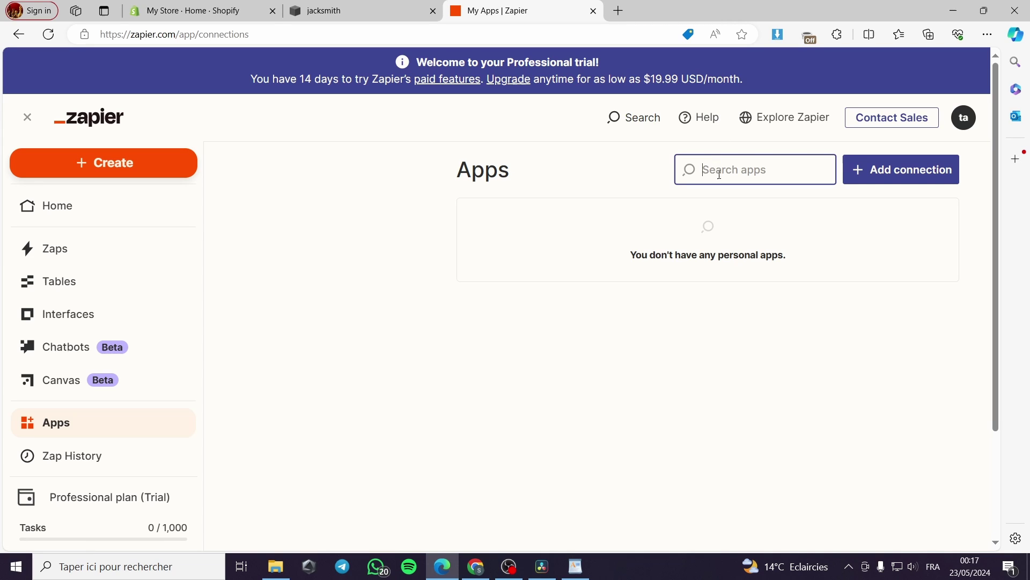
text(Shopi)
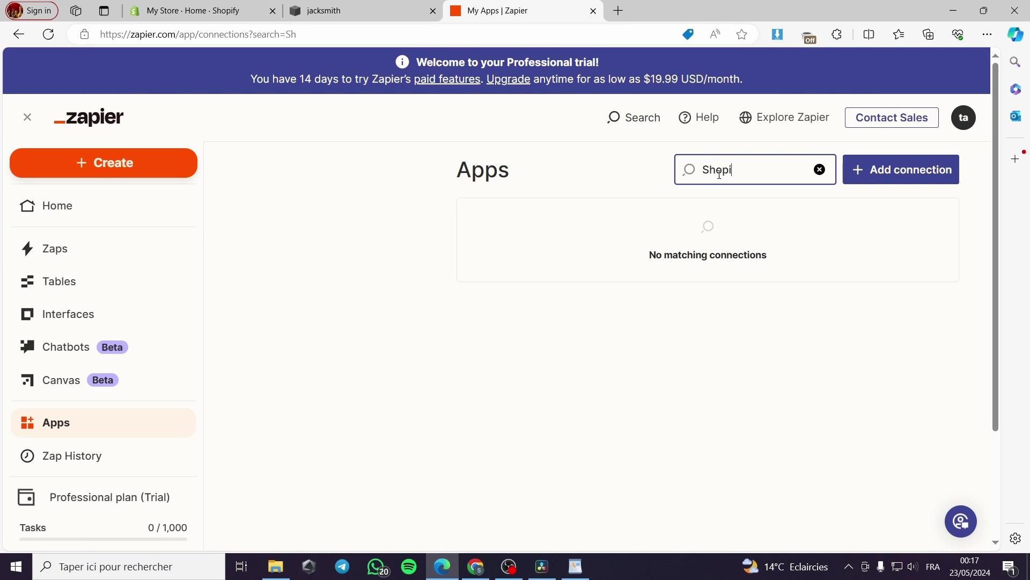
text(fy)
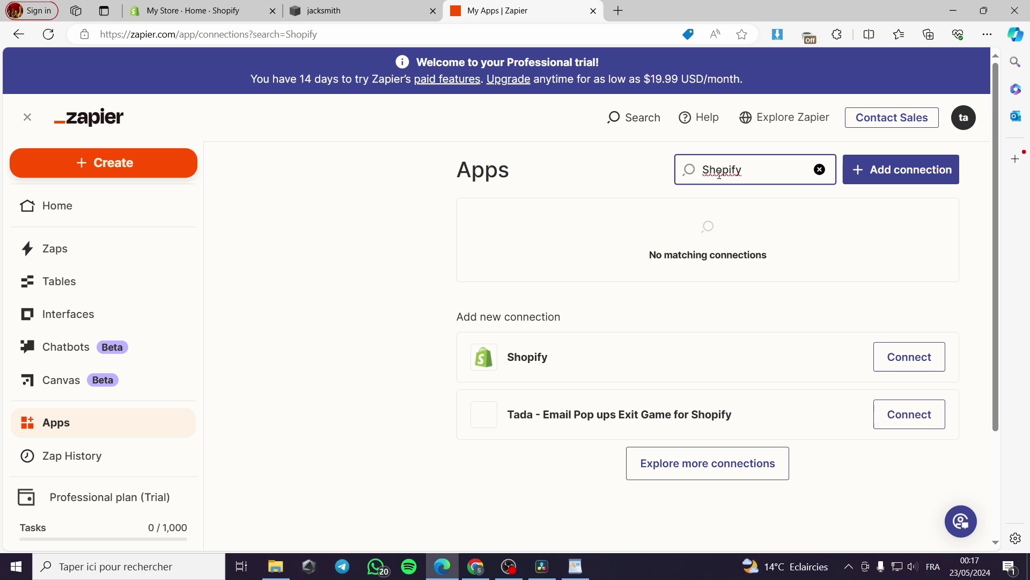
click(917, 369)
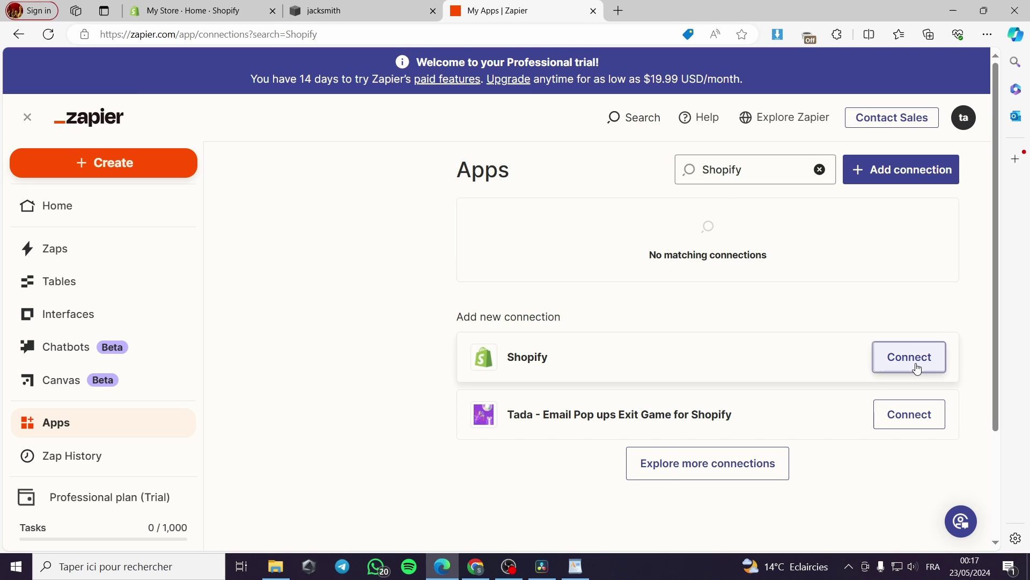
drag(413, 16, 607, 43)
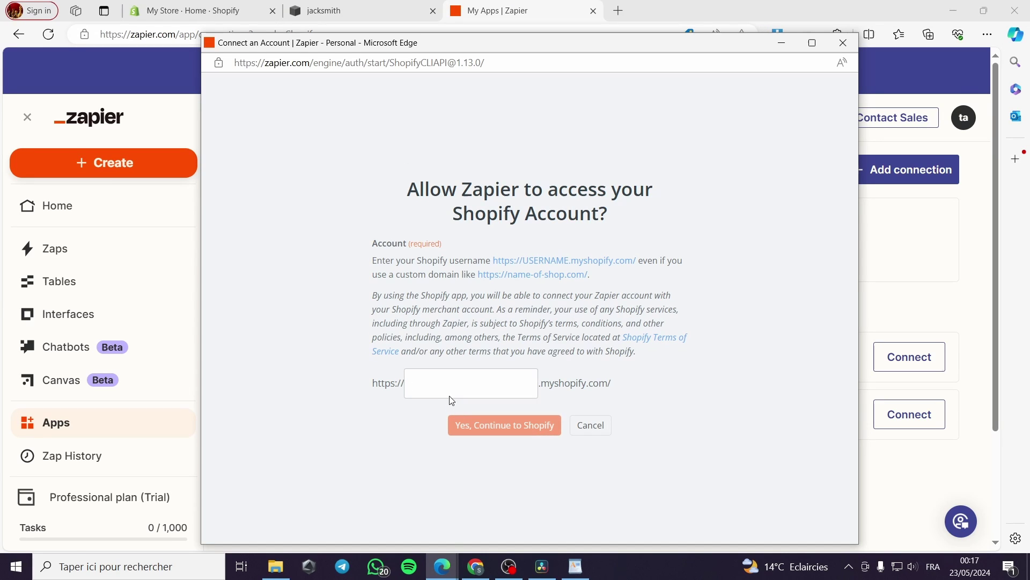
Open the live Shopify storefront and select its web address
click(211, 12)
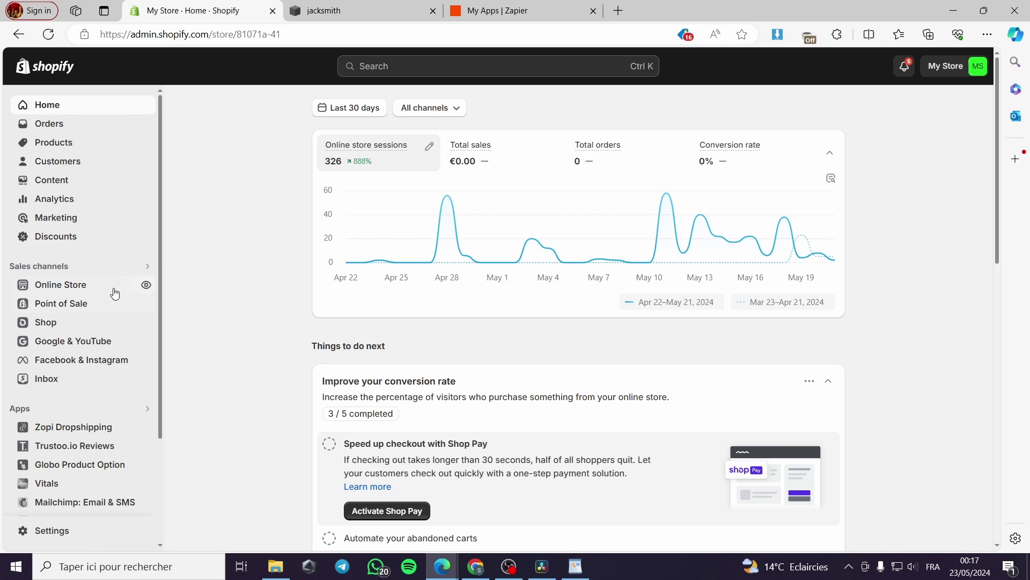
click(143, 285)
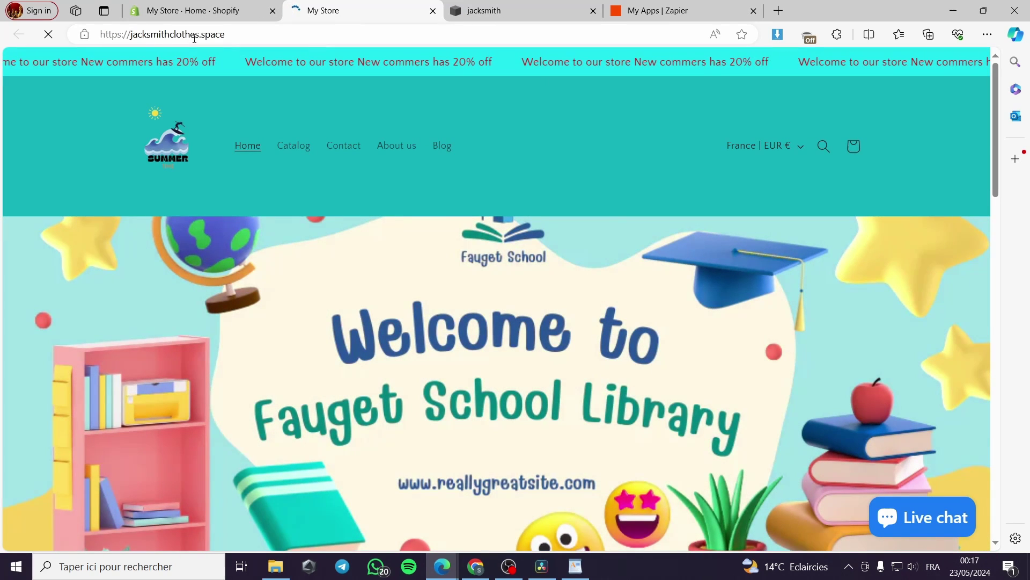
drag(239, 34, 101, 41)
key(ctrl+c)
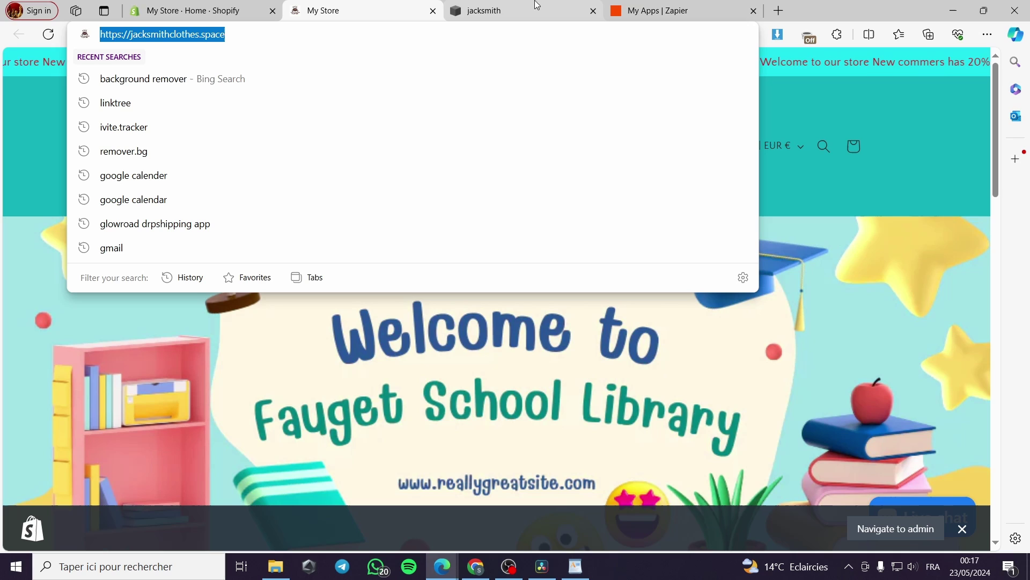
Paste the storefront address into Zapier's Shopify connection and continue to Shopify
click(671, 11)
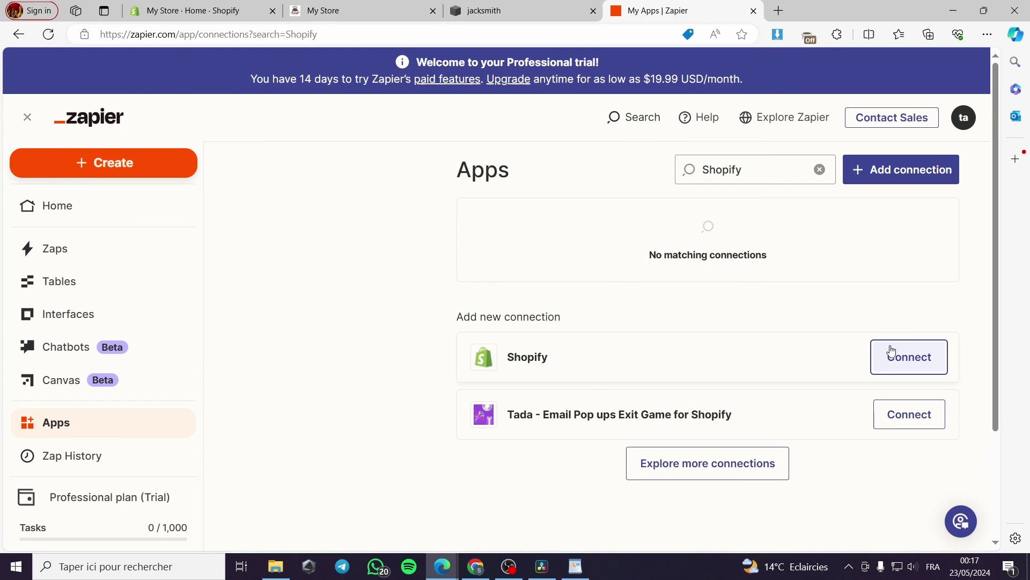
click(892, 352)
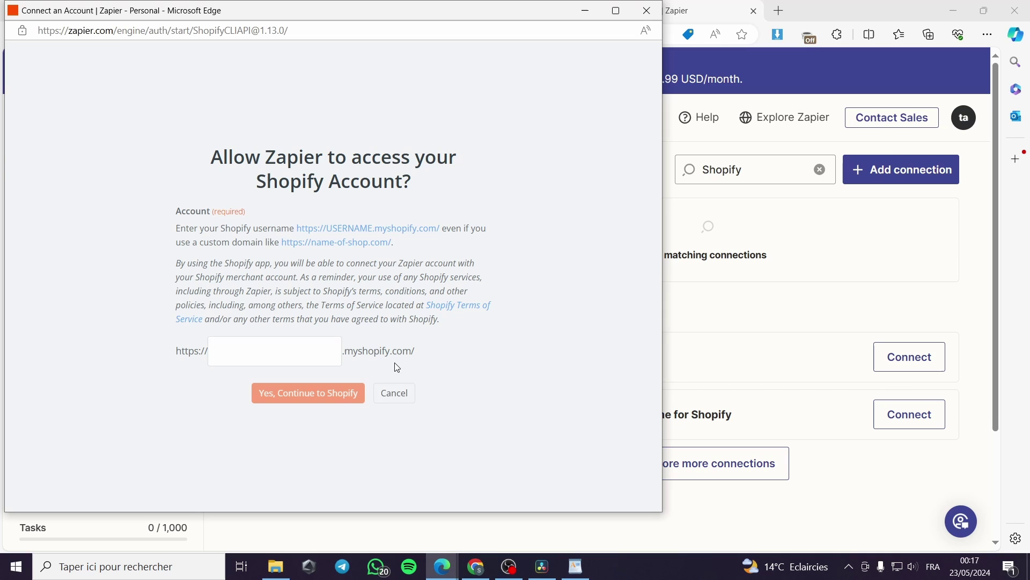
click(260, 351)
key(ctrl+v)
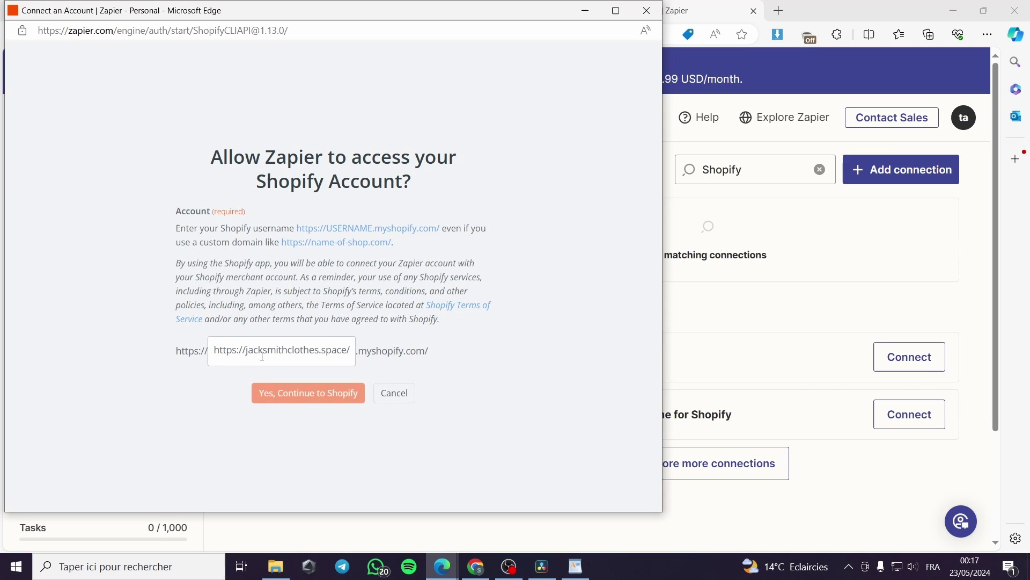
click(340, 396)
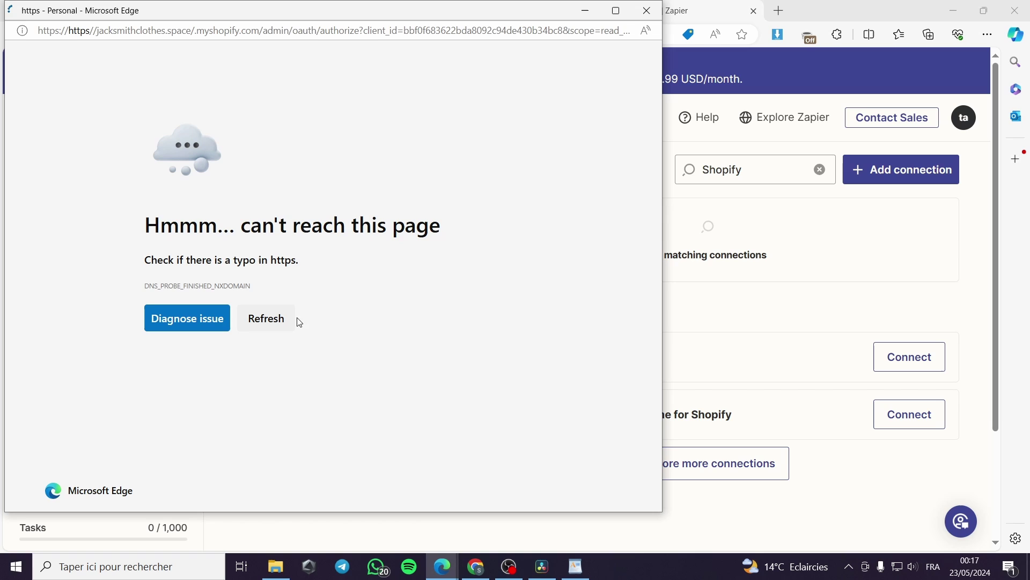
Close the failed authorization popup and restart the Shopify connection
click(285, 323)
drag(507, 14, 521, 46)
click(661, 40)
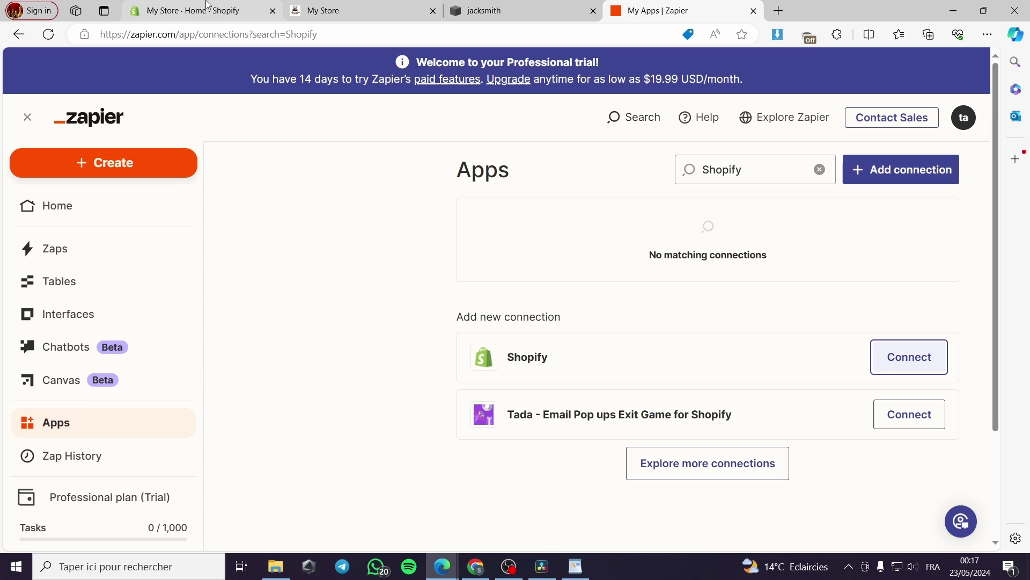
click(909, 358)
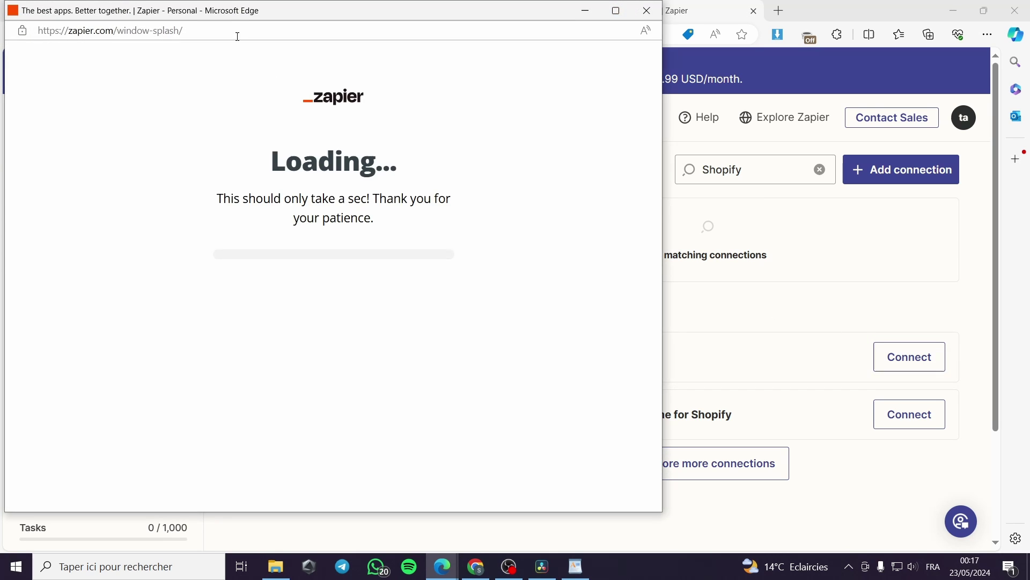
drag(237, 22, 514, 101)
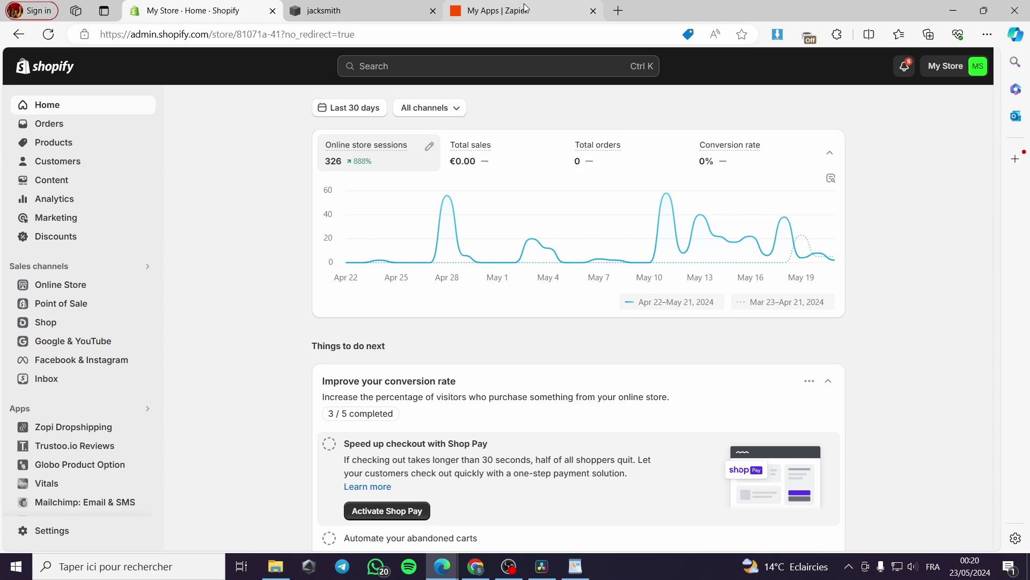
Copy the store identifier from the Shopify admin address and return to Zapier
click(280, 33)
drag(281, 34, 241, 34)
right_click(242, 36)
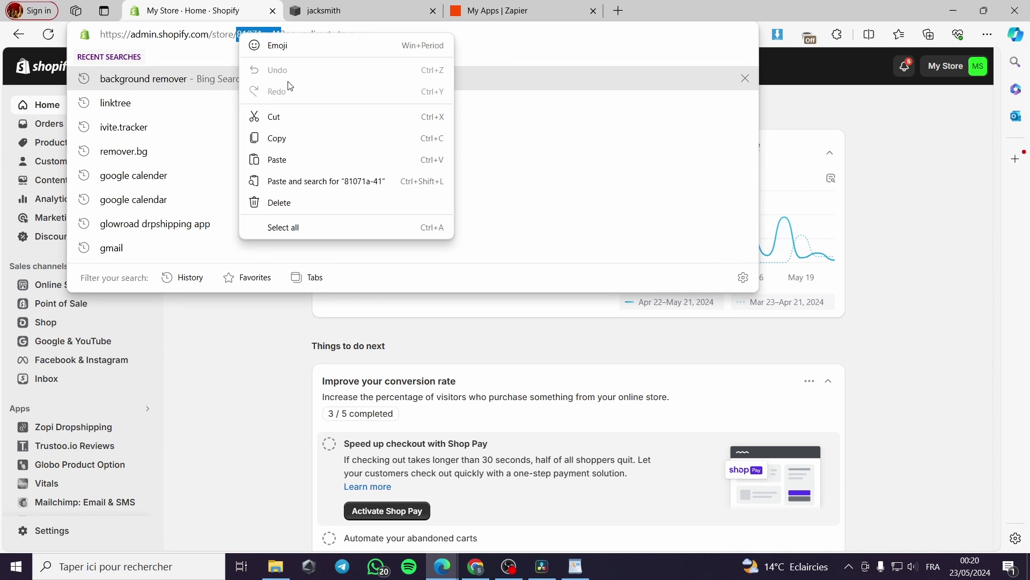
click(287, 137)
click(534, 4)
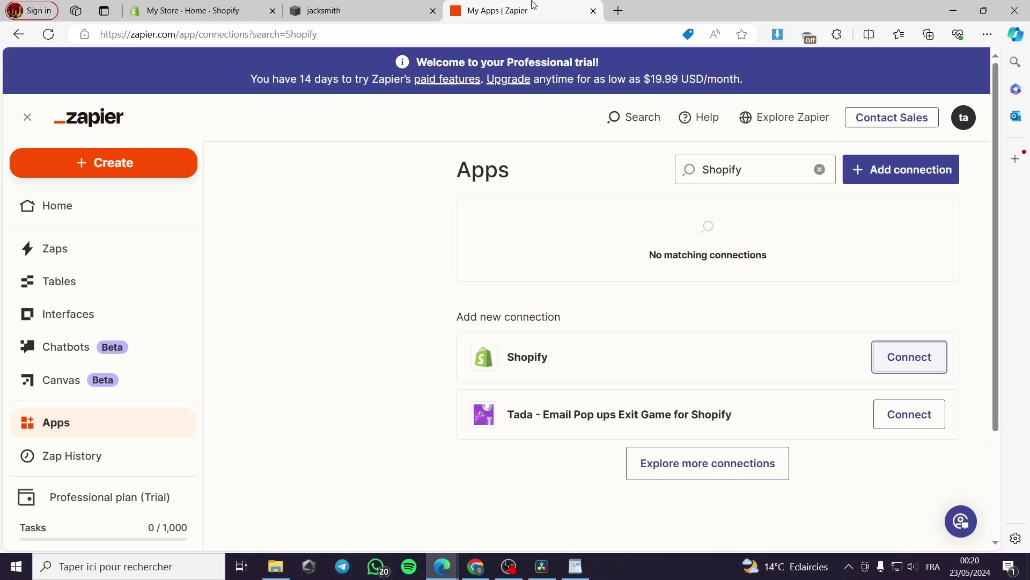
Submit the store identifier in the Shopify connection popup and install the Zapier app in Shopify
mouse_move(450, 574)
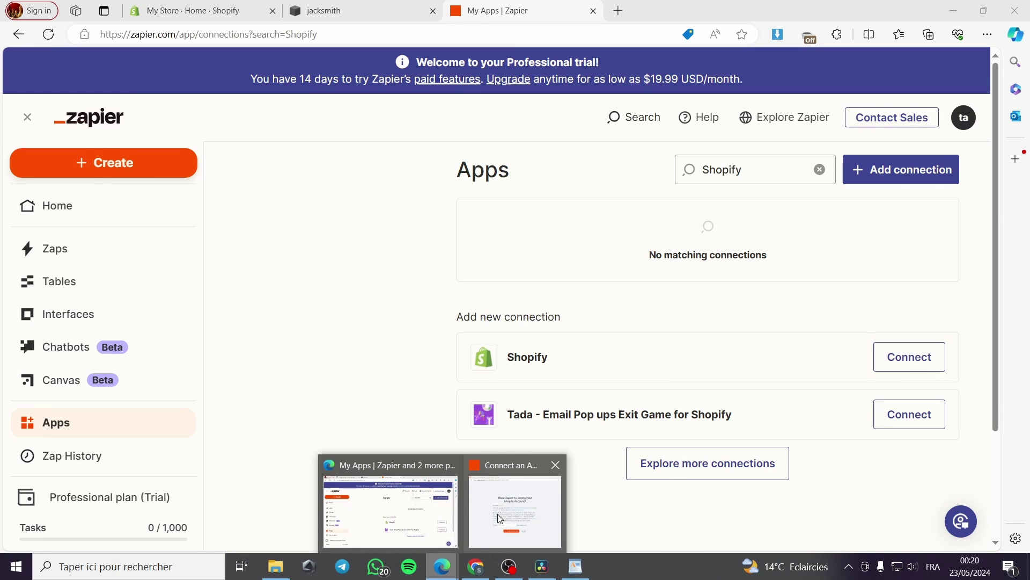
click(514, 497)
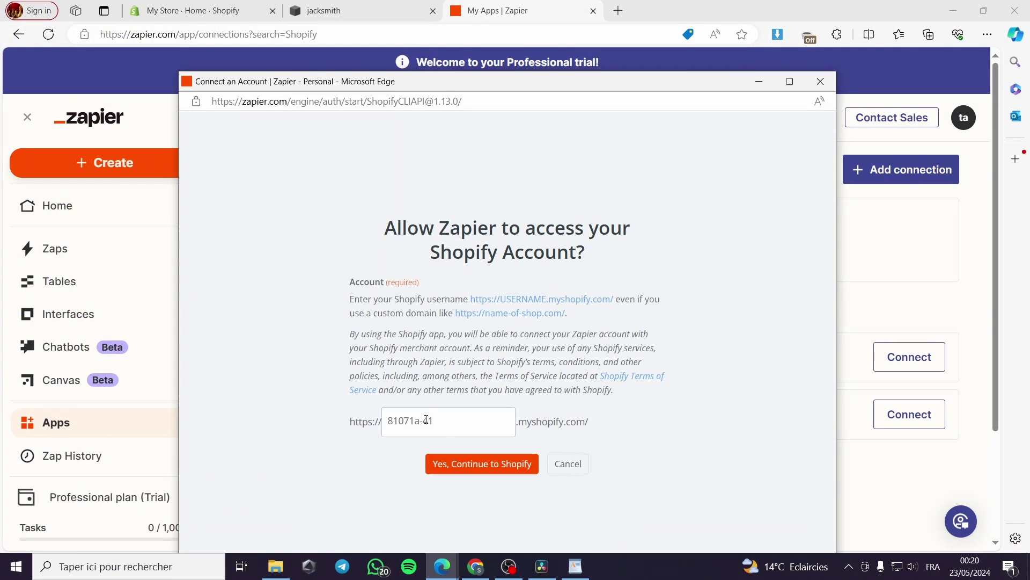
click(474, 468)
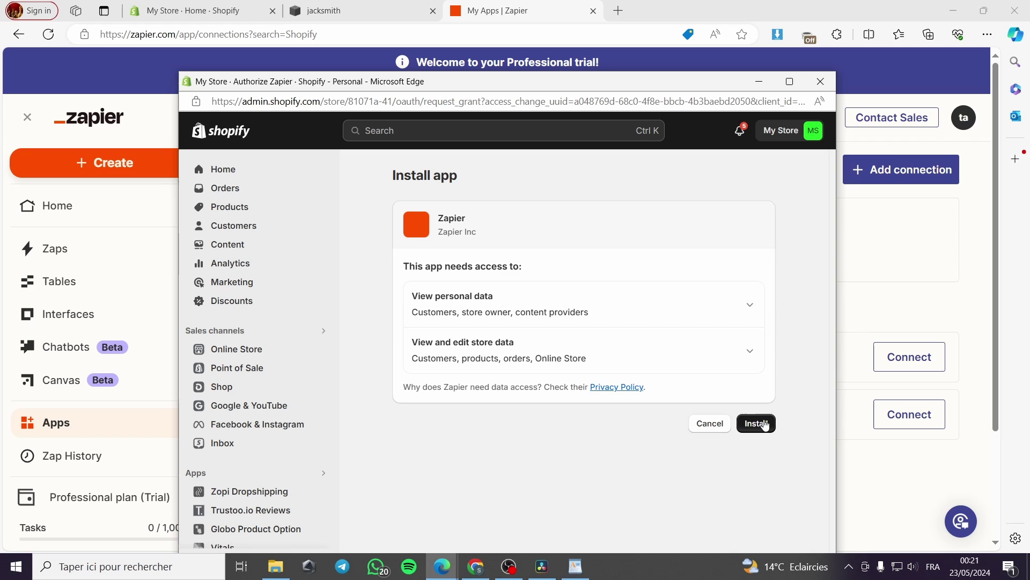
click(765, 425)
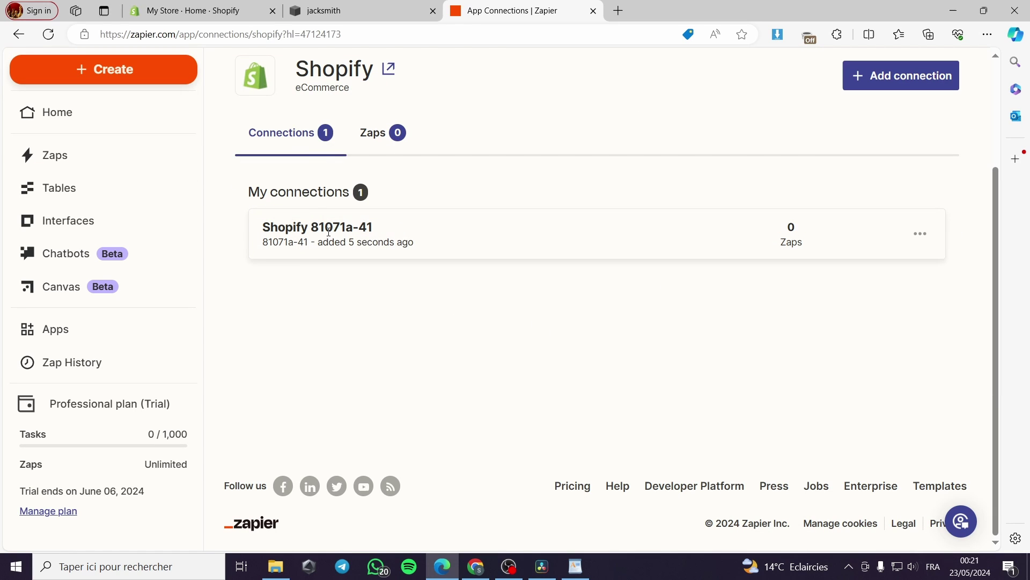
Search apps for 'squarespace' and start connecting a Squarespace account
click(76, 336)
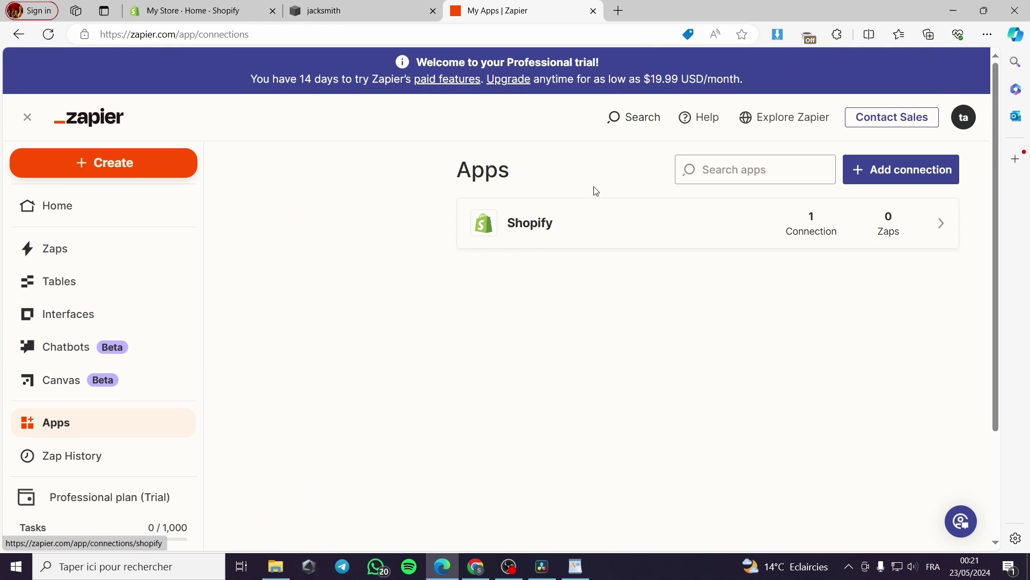
click(728, 170)
text(s)
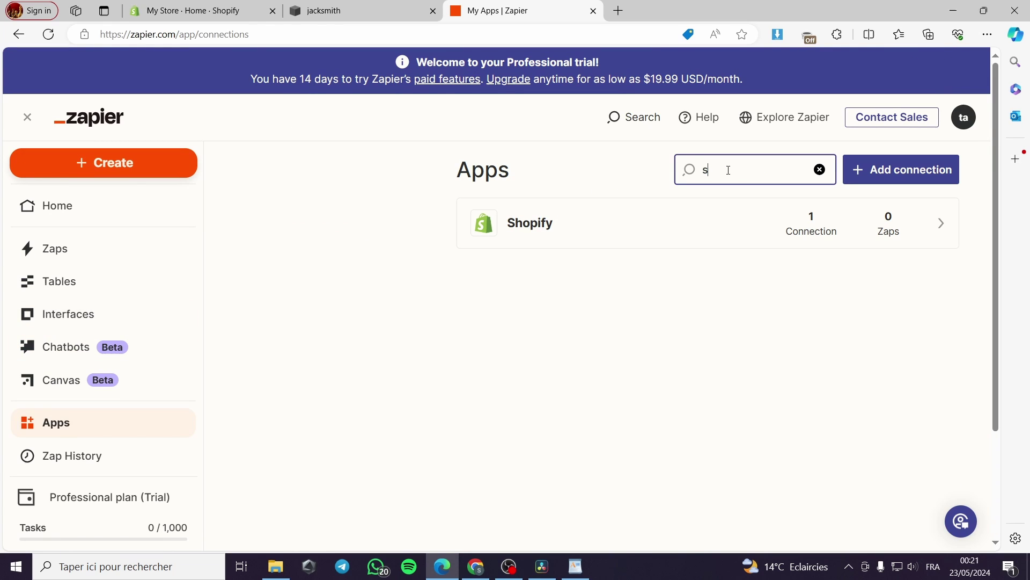
text(quares)
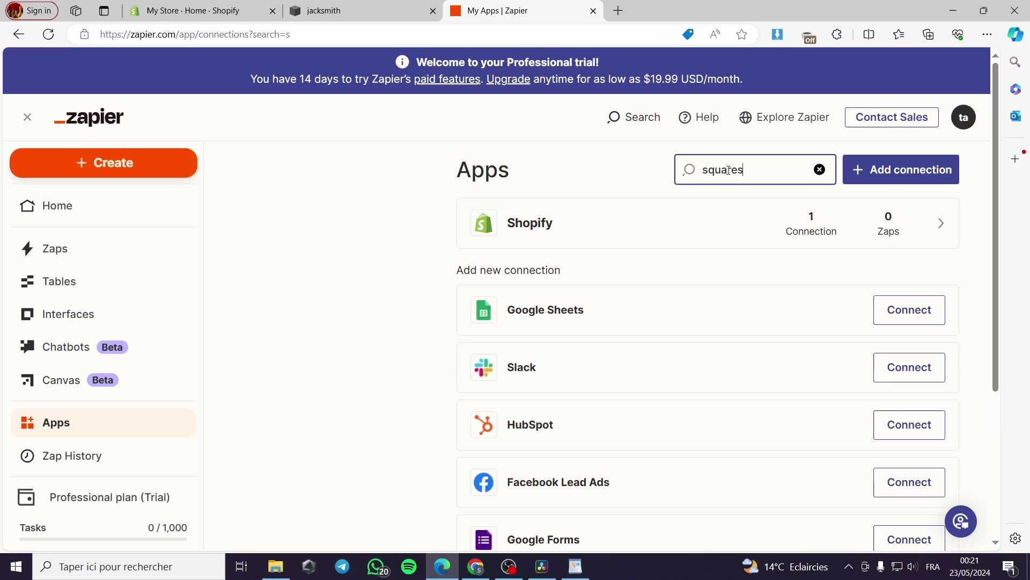
text(pace)
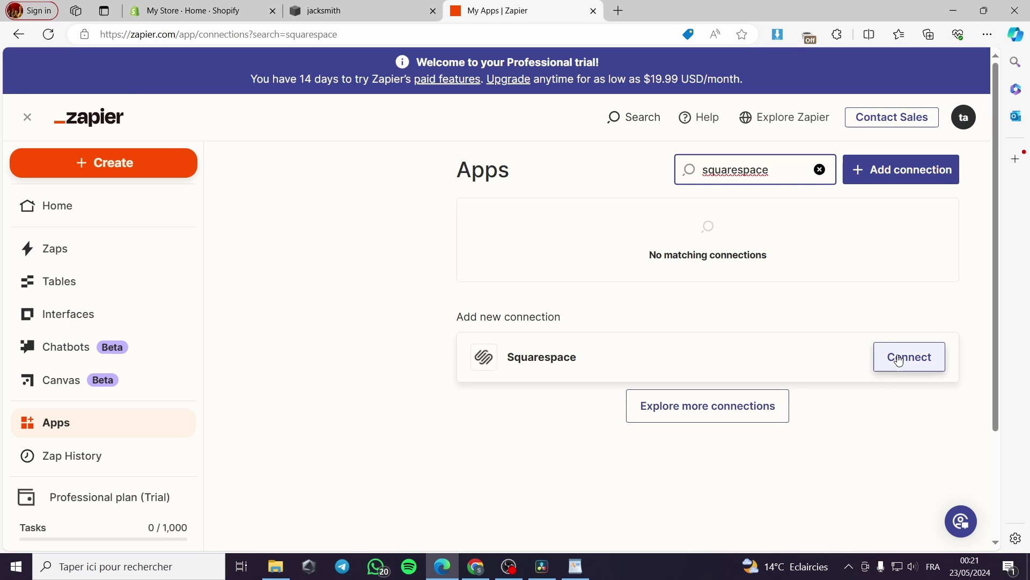
click(899, 360)
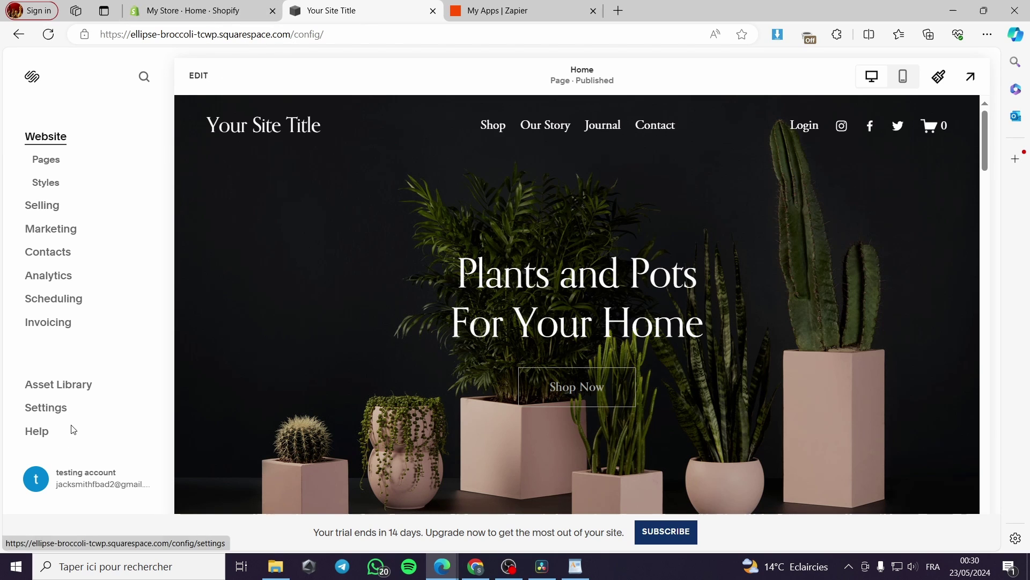
Navigate Squarespace Settings to Developer Tools and its Developer API Keys page
click(57, 415)
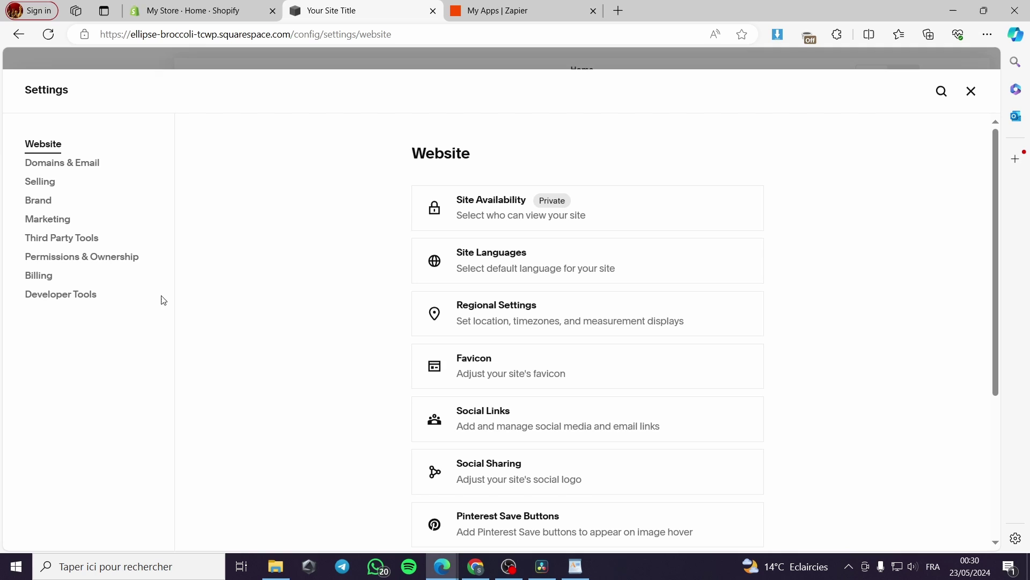
click(60, 296)
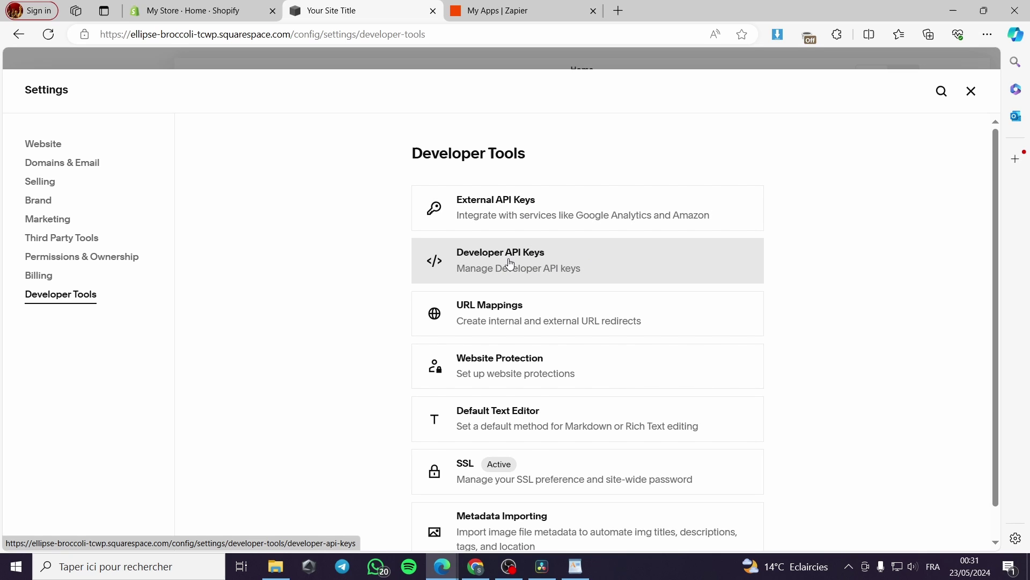
click(547, 264)
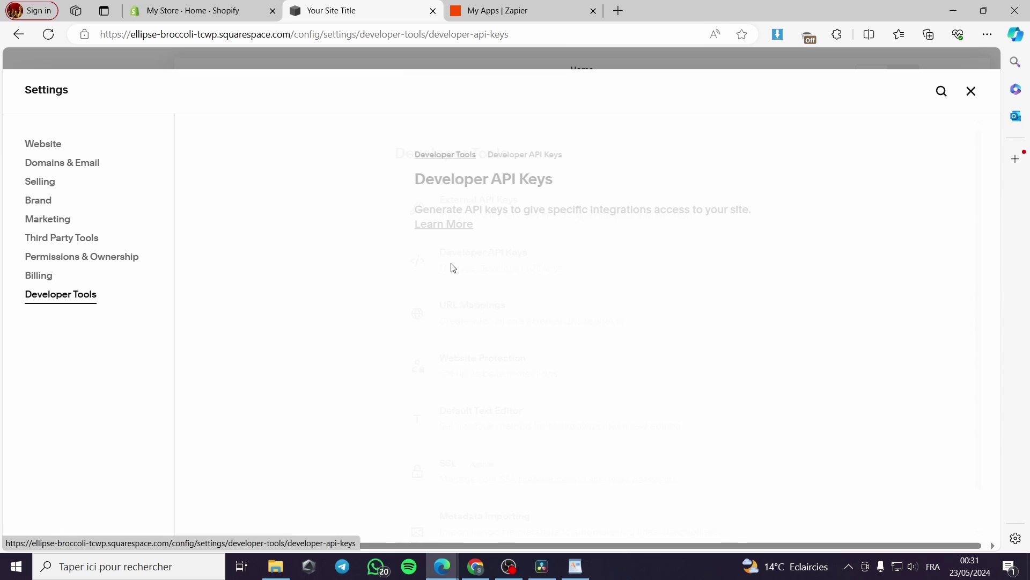
Start a new API key with Forms, Products, Inventory, Orders, Transactions and Profiles permissions
click(480, 271)
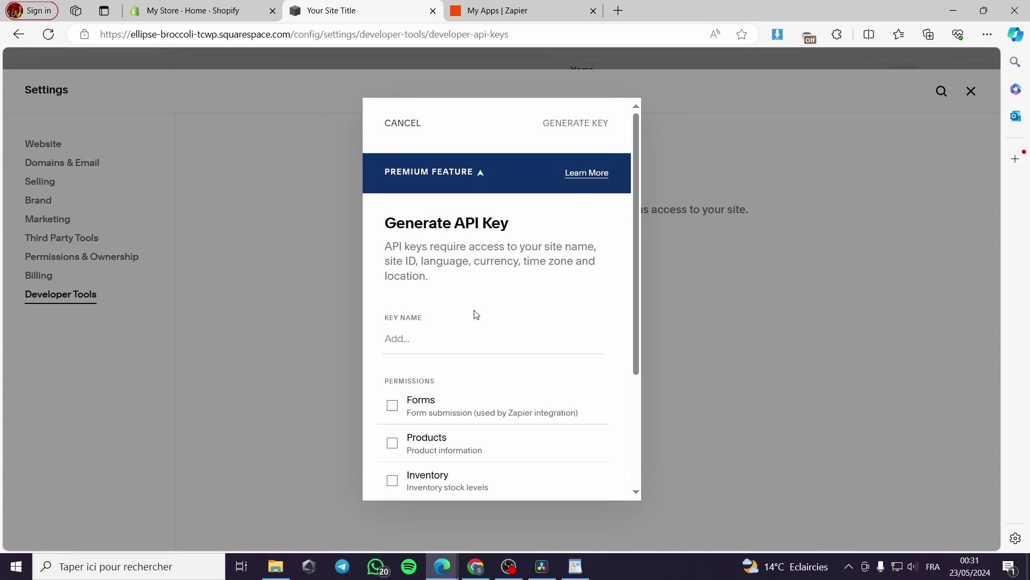
scroll(494, 311, down, 3)
click(397, 271)
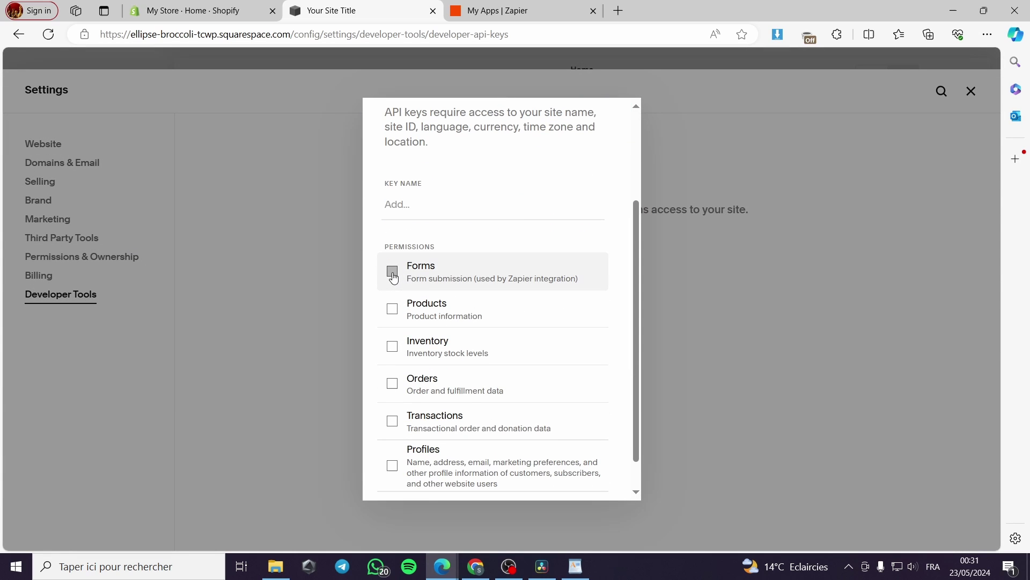
click(393, 329)
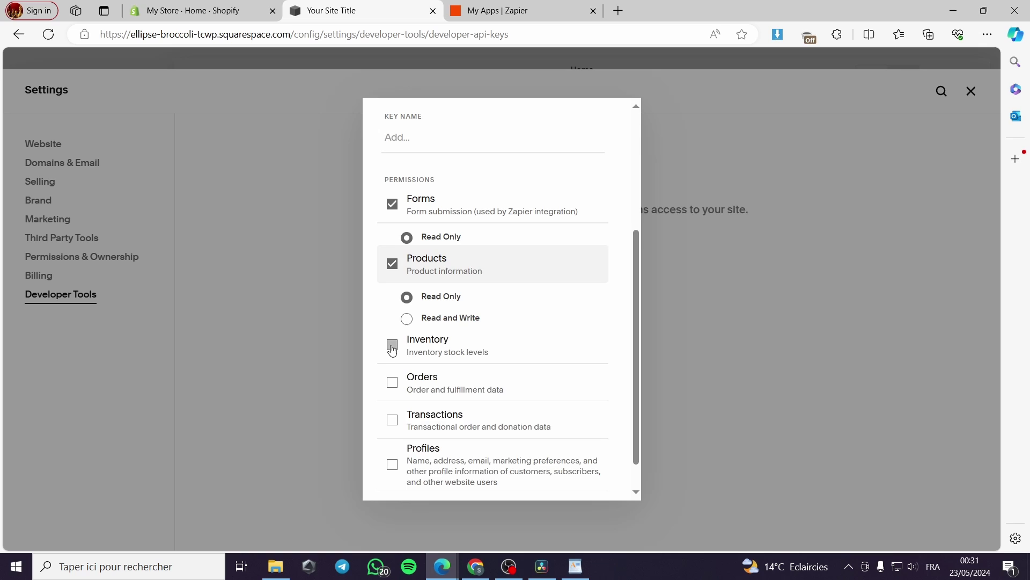
click(393, 342)
click(393, 424)
scroll(444, 396, down, 2)
click(392, 388)
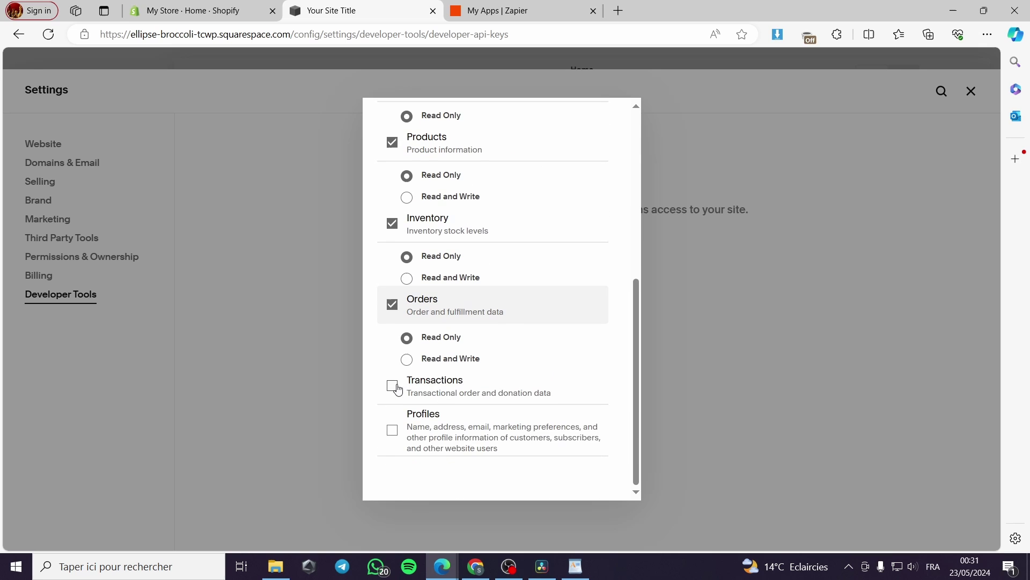
click(393, 453)
scroll(504, 408, down, 1)
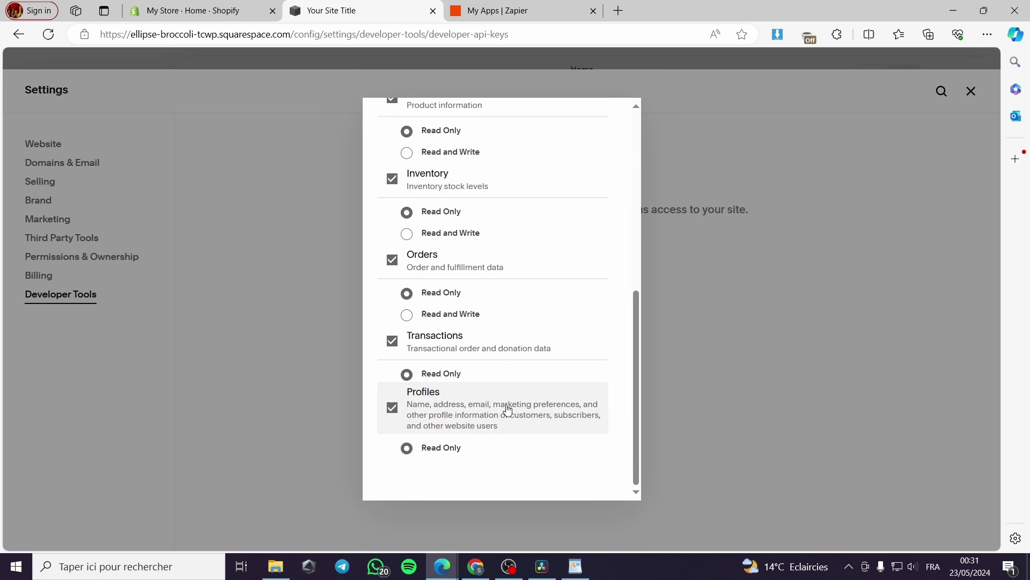
scroll(531, 376, up, 8)
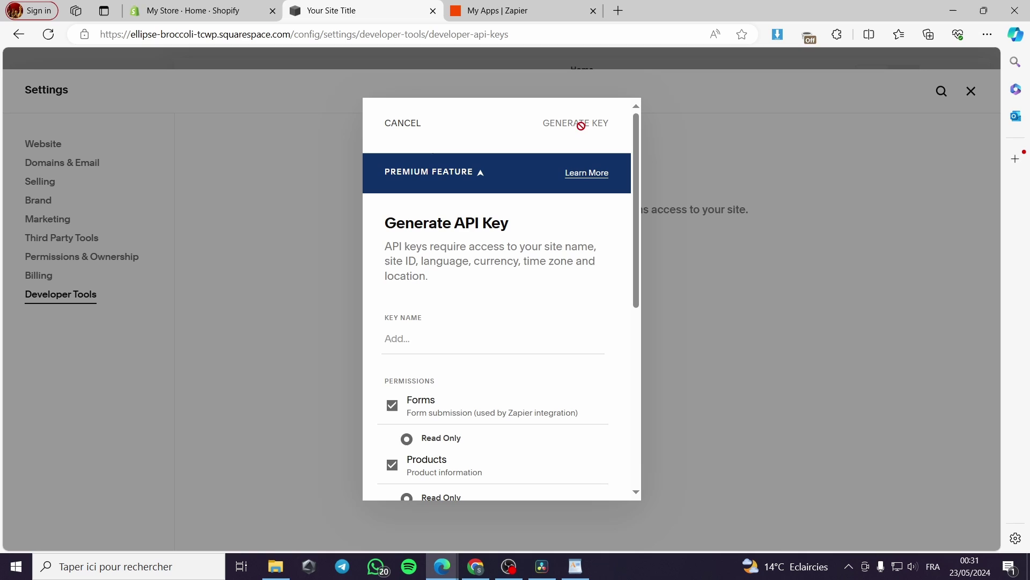
Name the key 'test key', generate it, and select the generated key
click(409, 339)
text(test key)
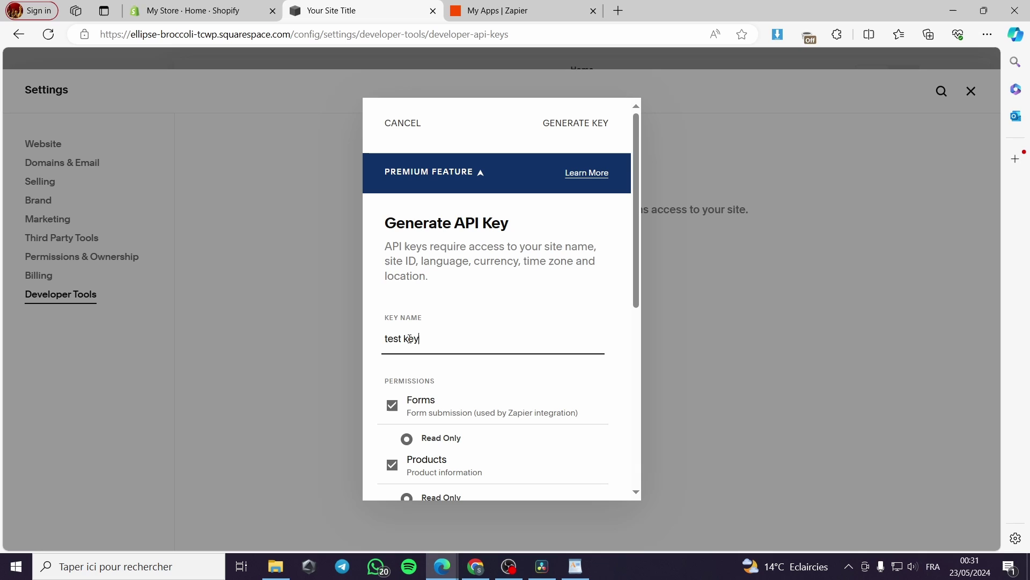
click(561, 124)
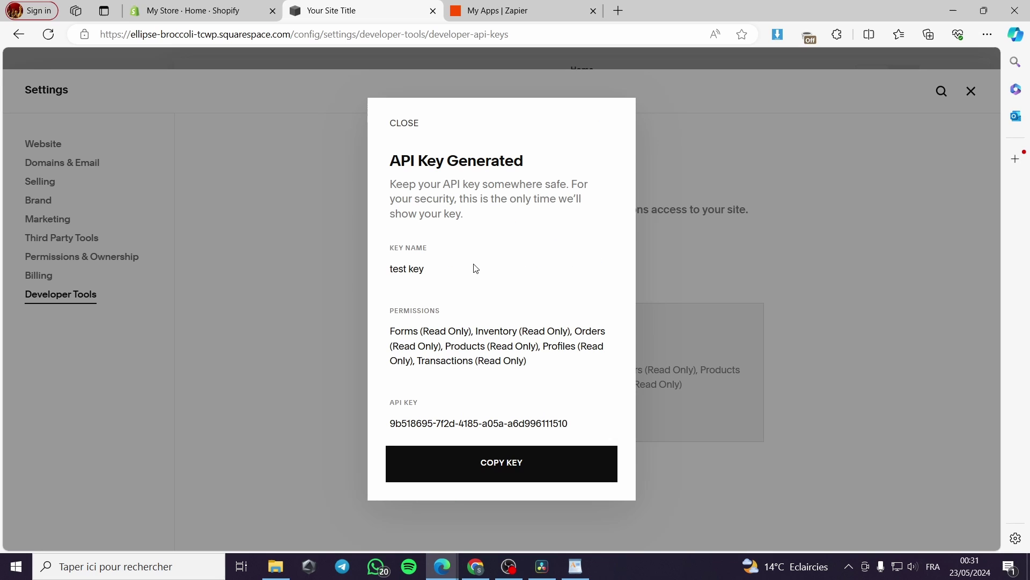
drag(580, 428, 380, 425)
key(ctrl+c)
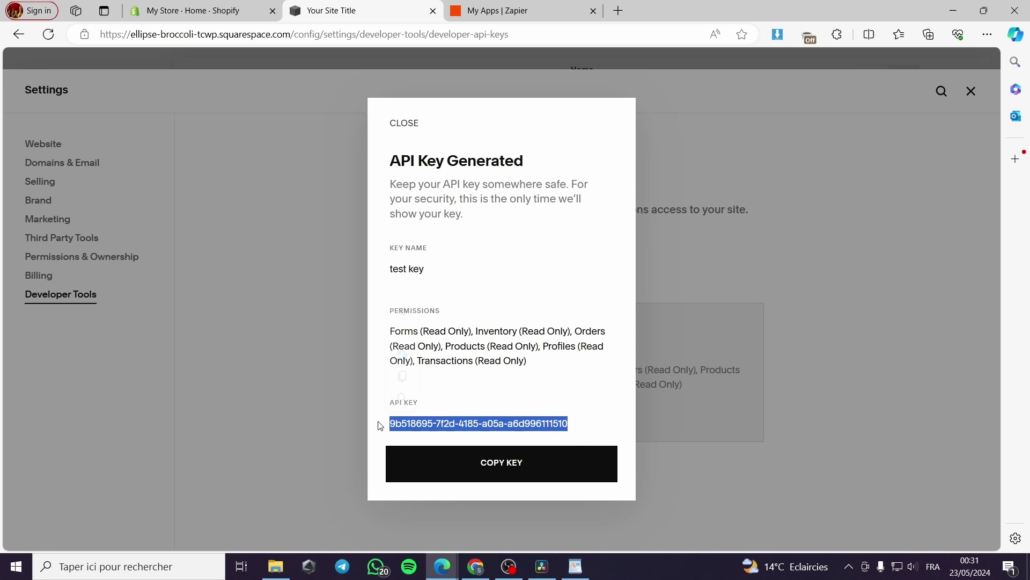
Connect the Squarespace account with the pasted website API key, then review its connections page
key(ctrl+Tab)
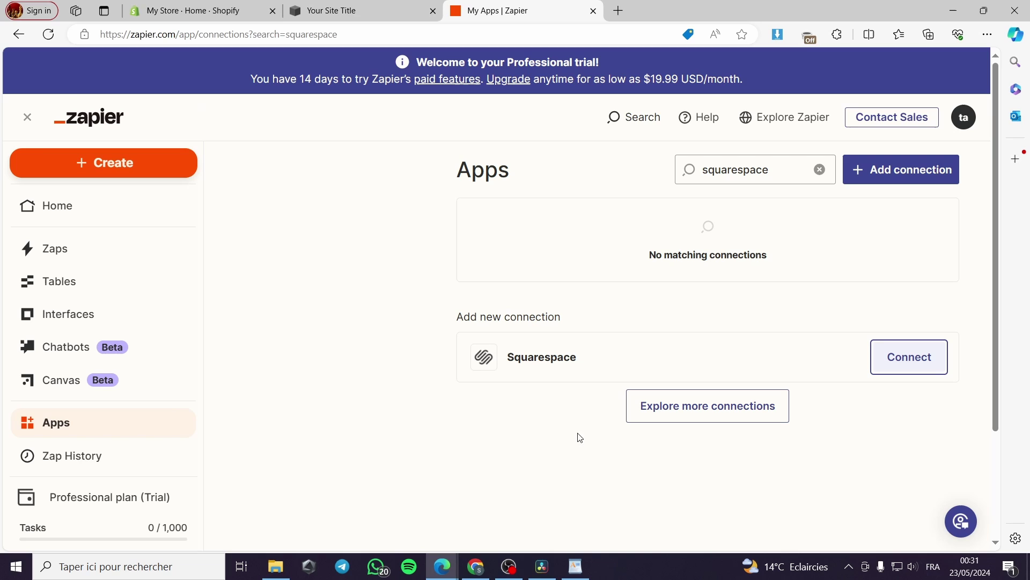
click(452, 572)
click(569, 499)
click(605, 320)
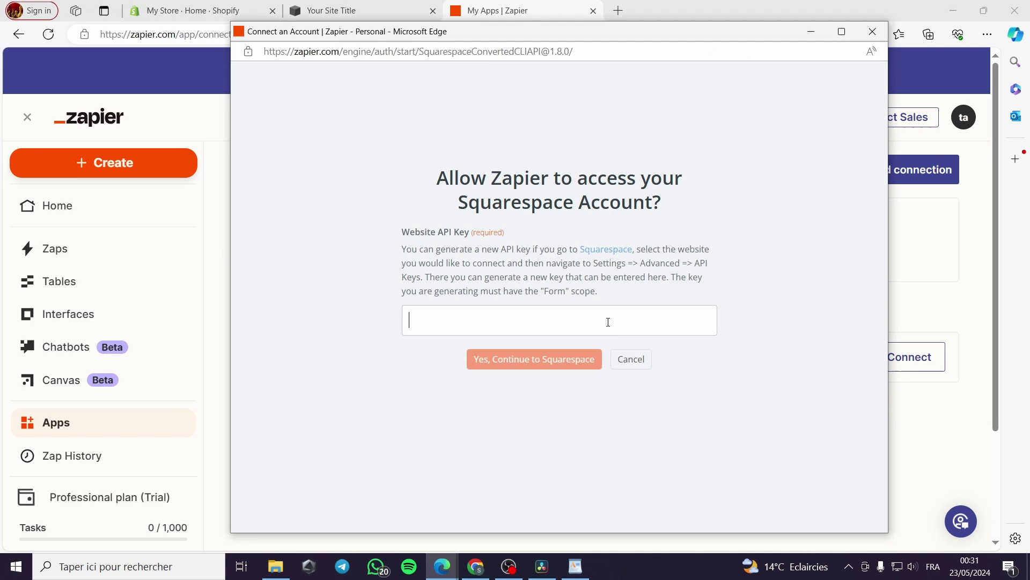
key(ctrl+v)
click(568, 359)
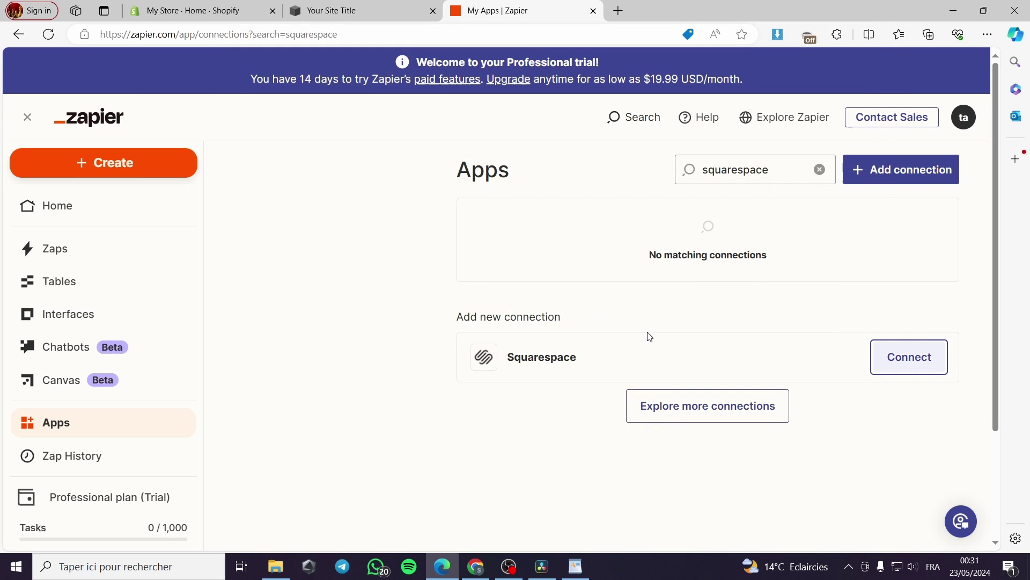
click(703, 336)
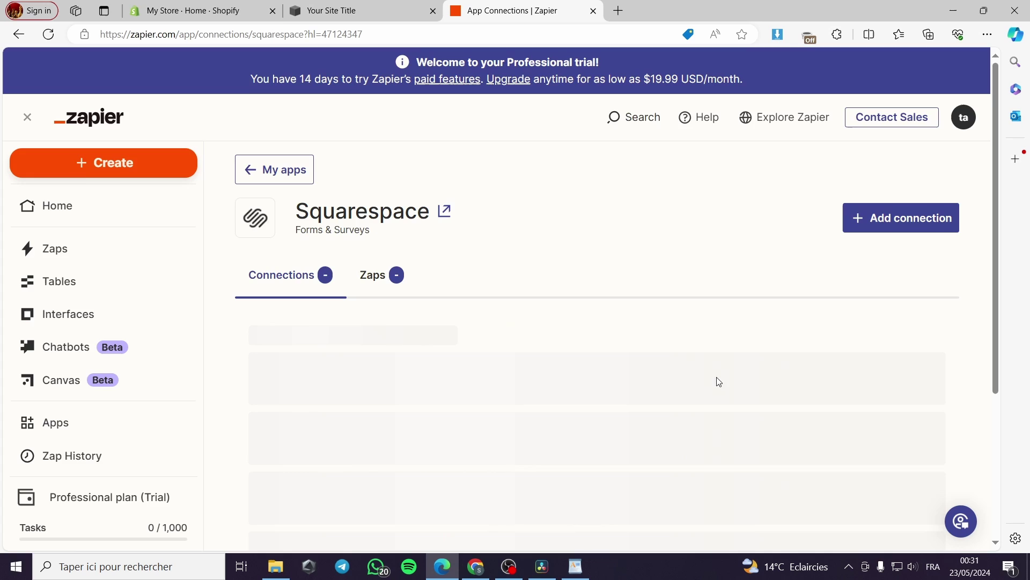
scroll(412, 297, down, 3)
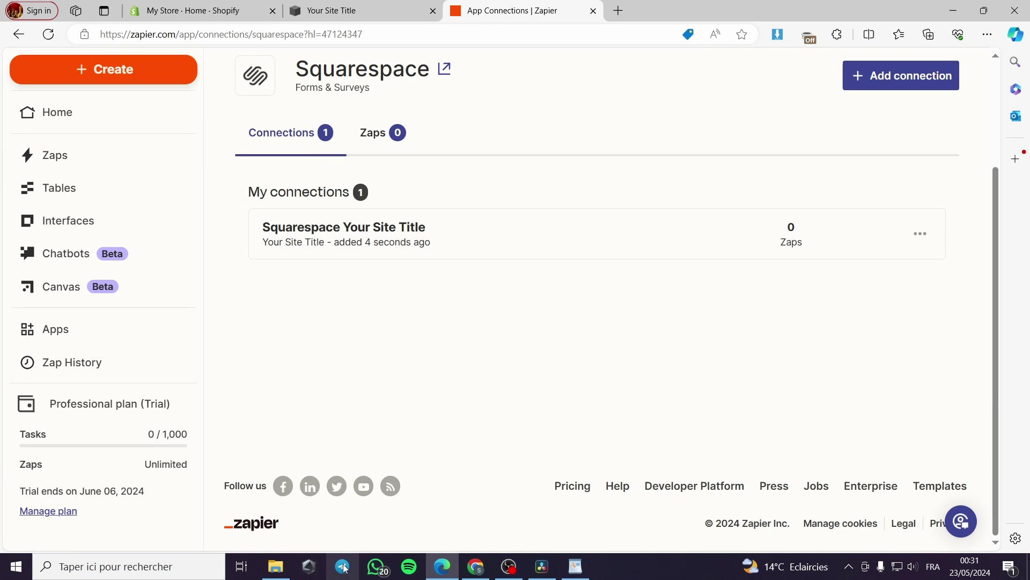
scroll(343, 306, up, 3)
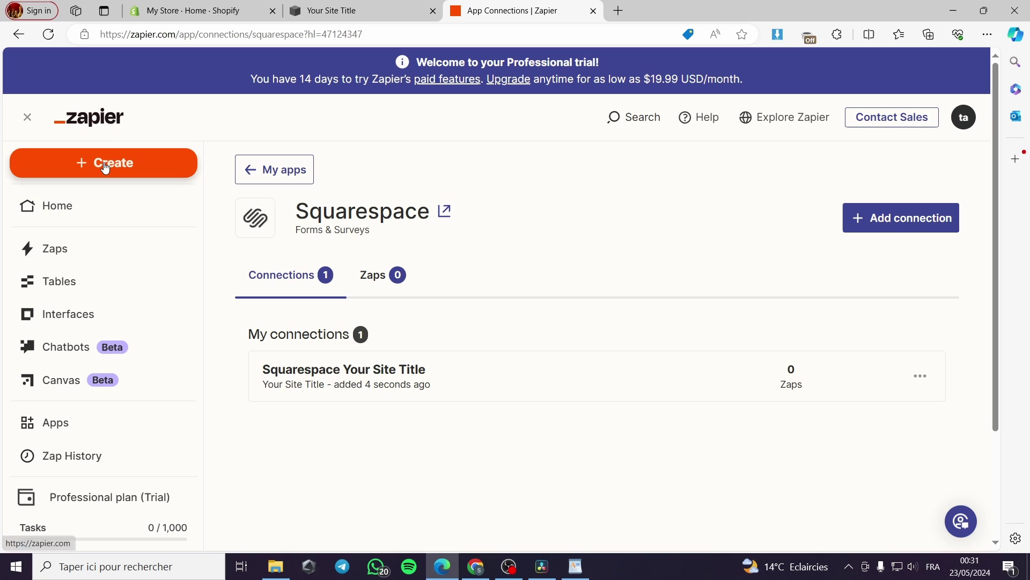
On the Zapier home page, enter the prompt 'connect my shopify store and my squarepace webstite'
click(113, 118)
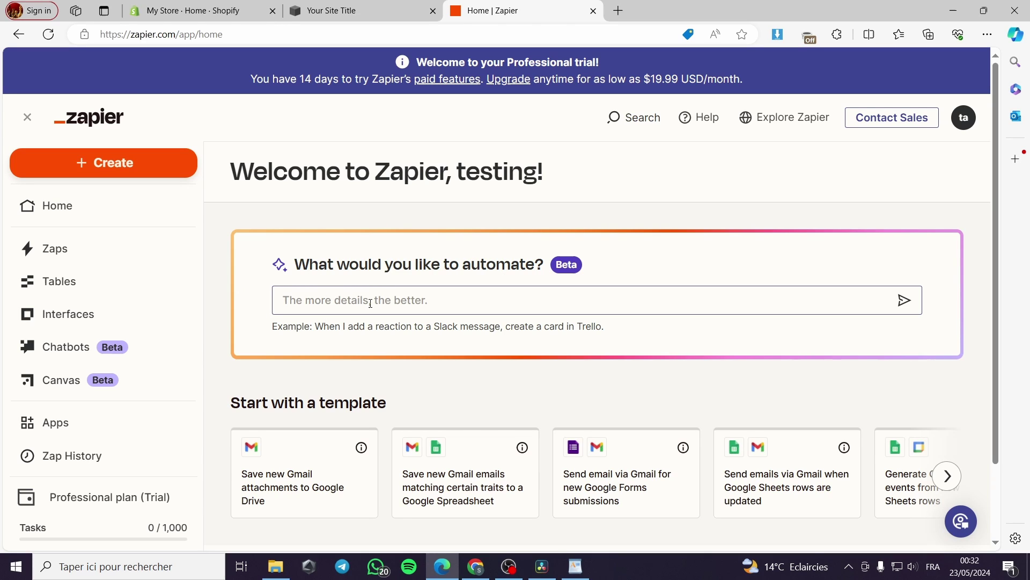
click(399, 302)
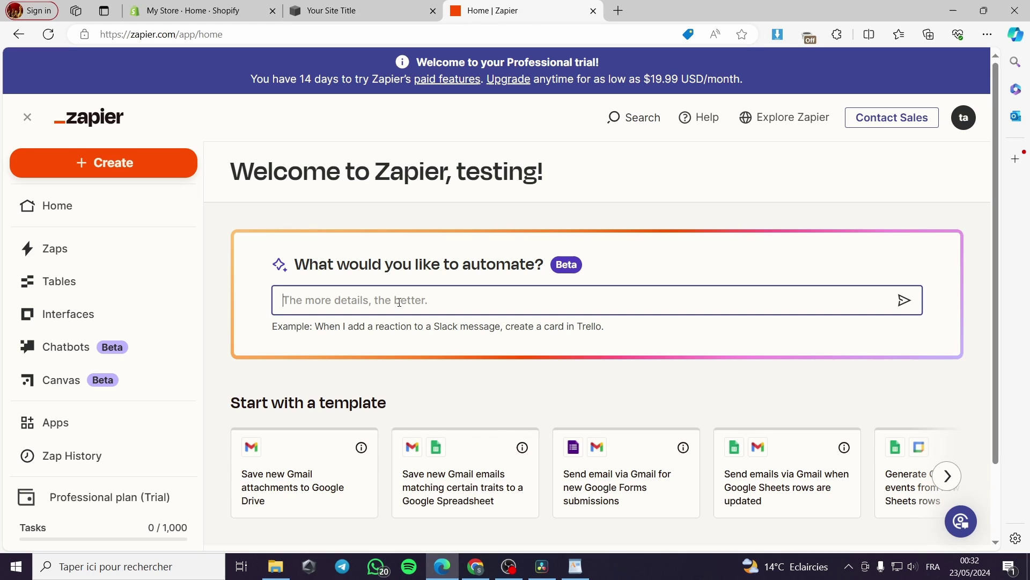
text(co)
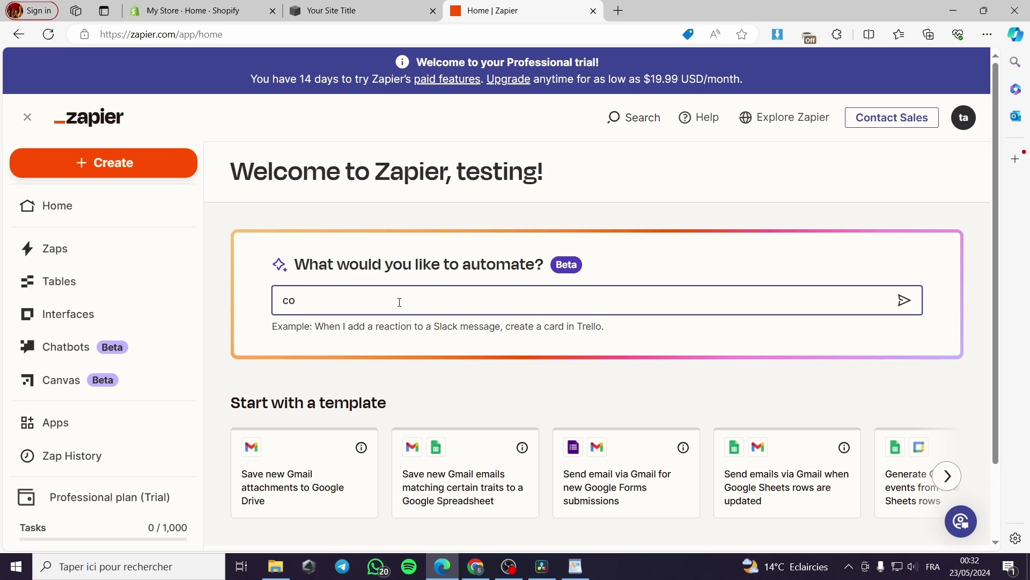
text(nnect my shopify s)
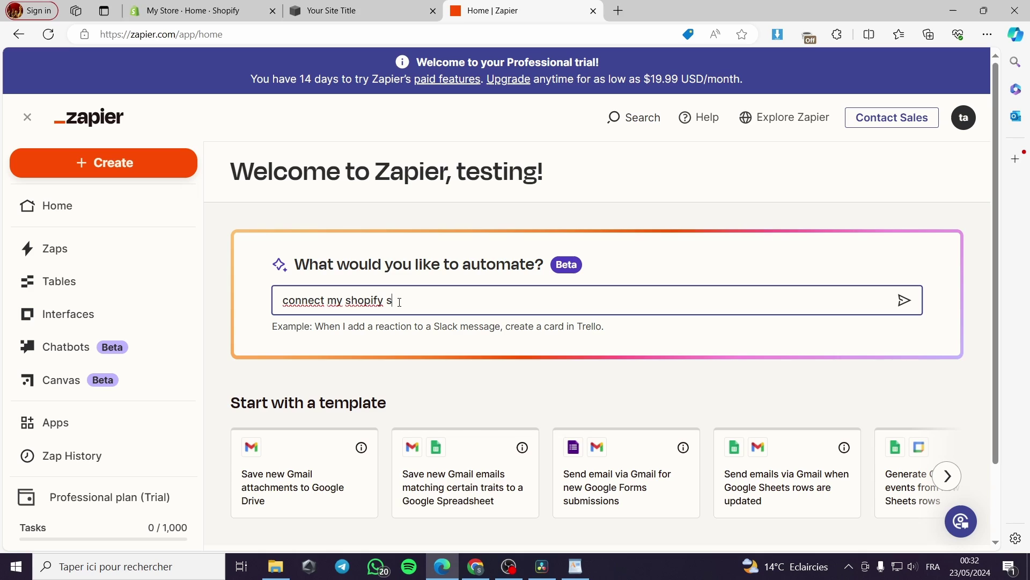
text(tor)
text(e and my squares)
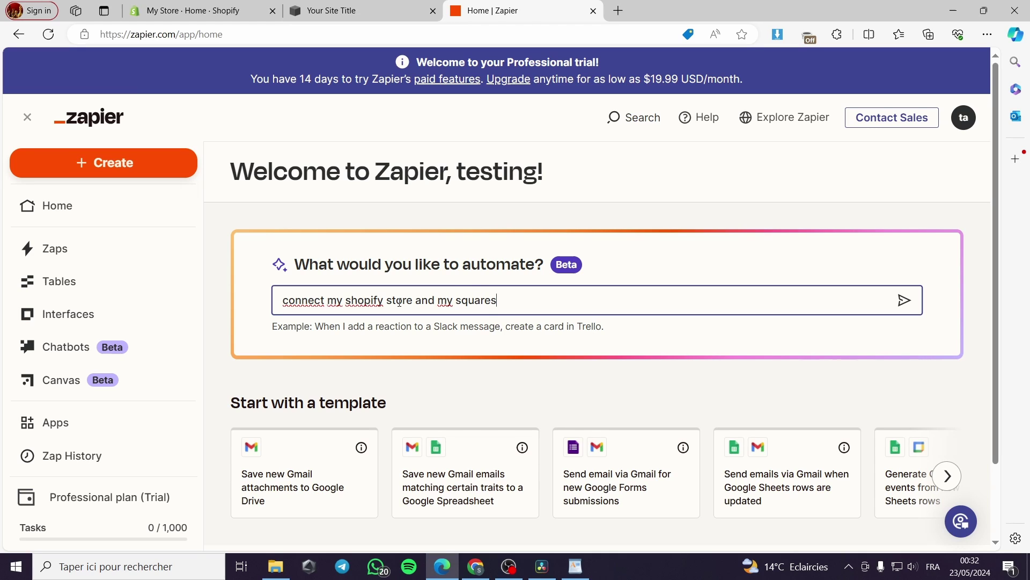
text(pace webs)
text(t)
text(ite)
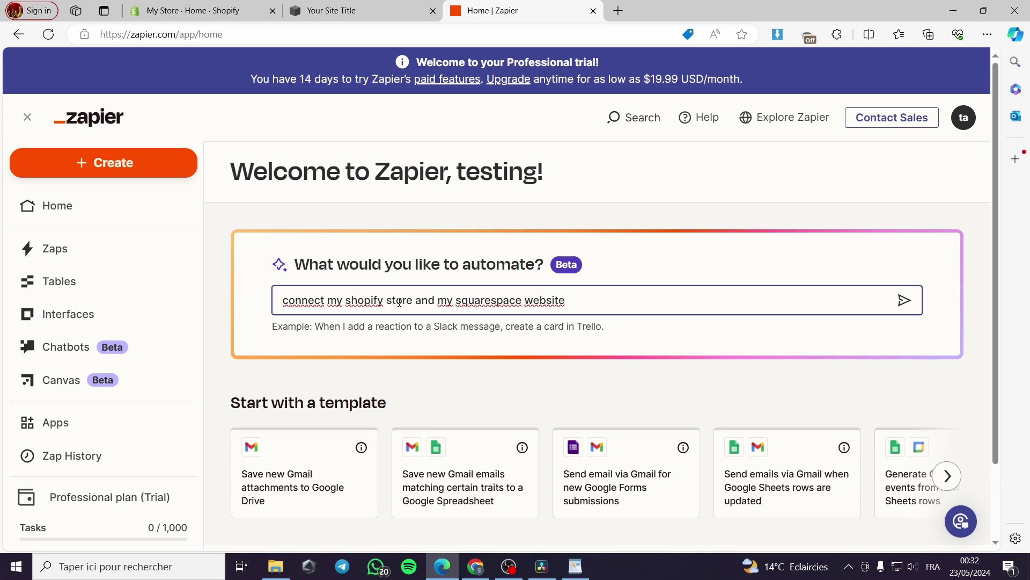
Generate a Zap from the prompt and keep API Request (Beta) (Squarespace) as step 2
key(Return)
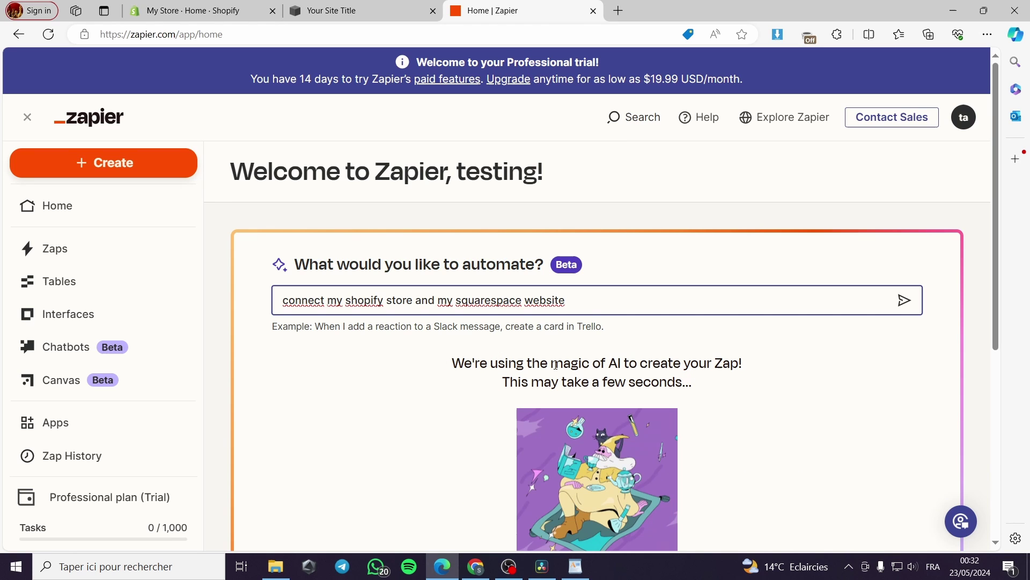
scroll(739, 407, down, 3)
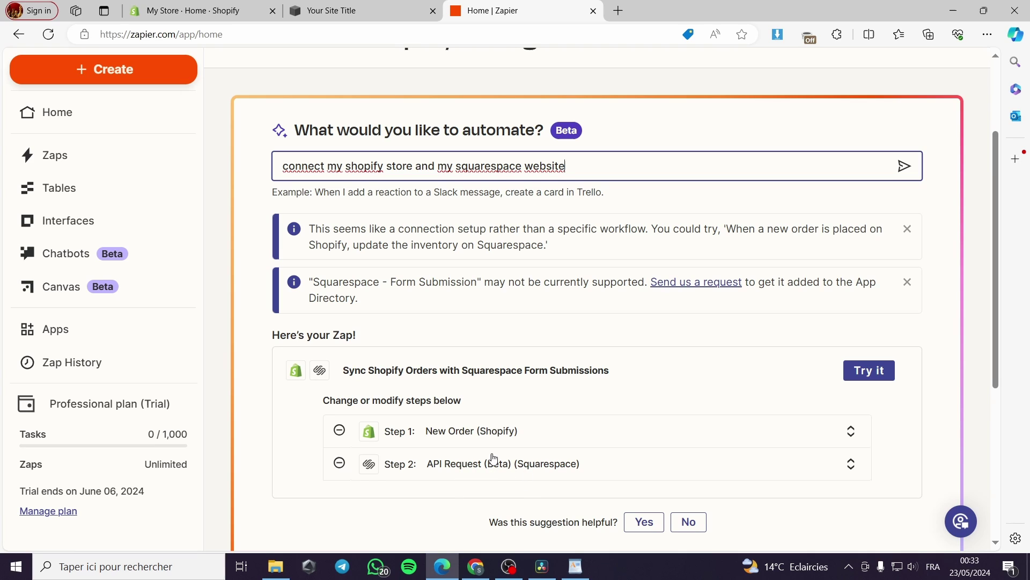
click(852, 467)
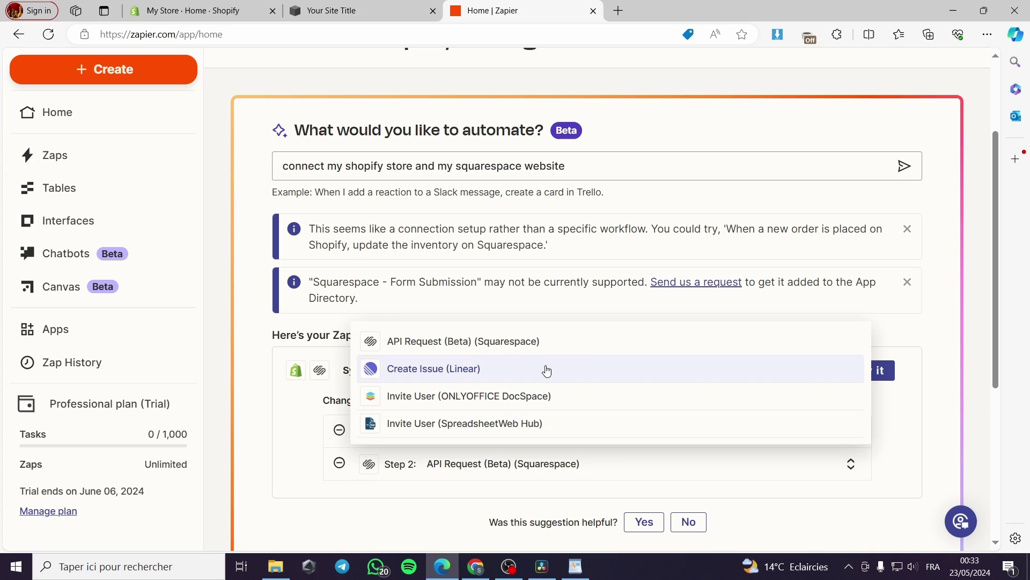
click(421, 350)
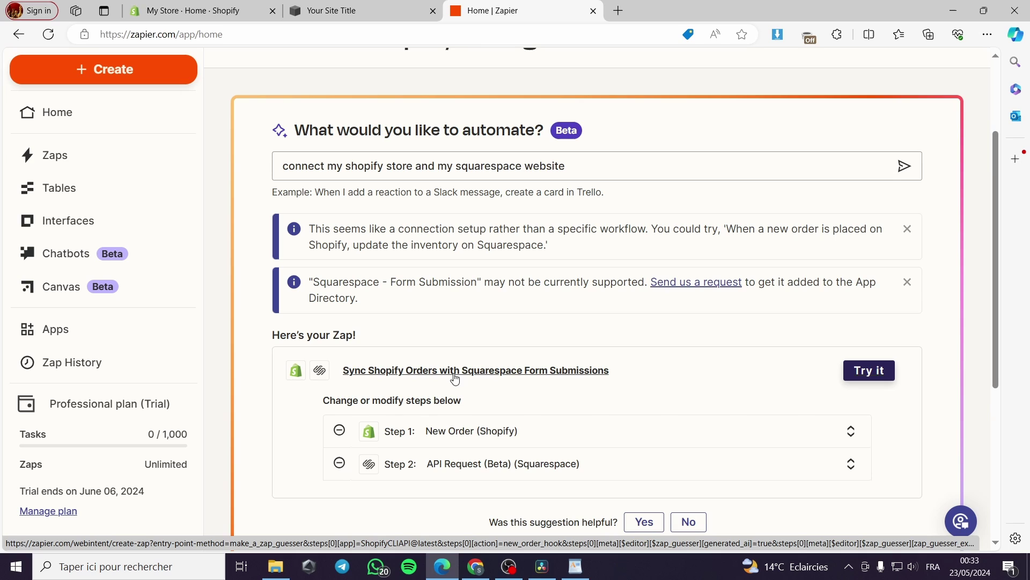
scroll(612, 380, up, 1)
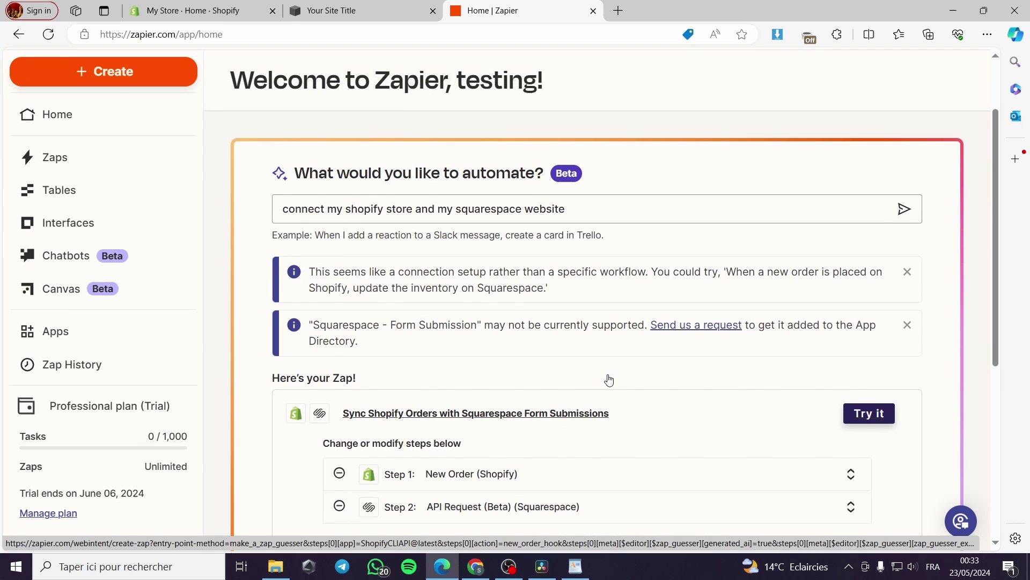
scroll(607, 349, up, 3)
Rewrite the prompt as 'connect my squarespace website to my shopify store' and regenerate
scroll(483, 289, down, 2)
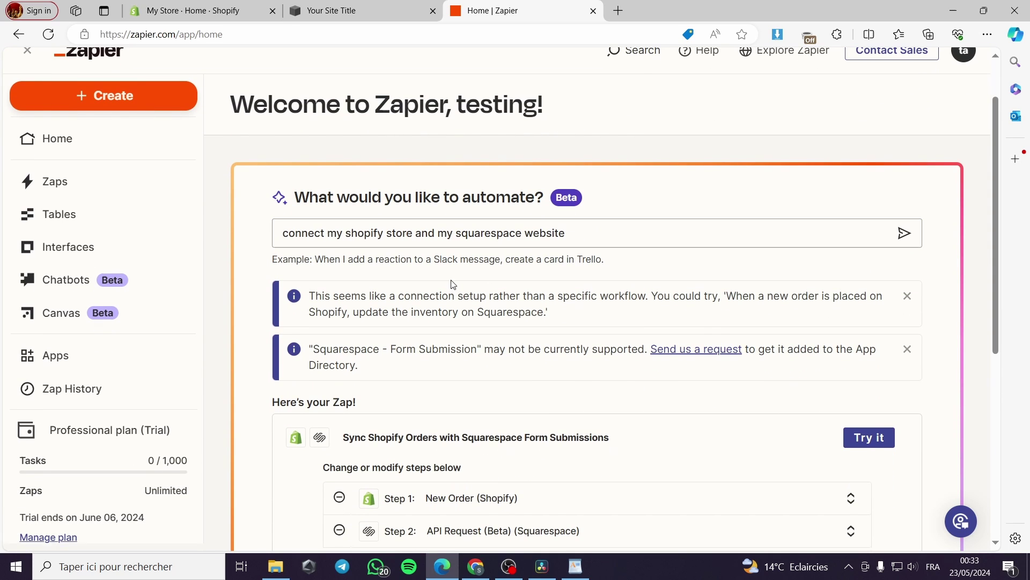
click(474, 232)
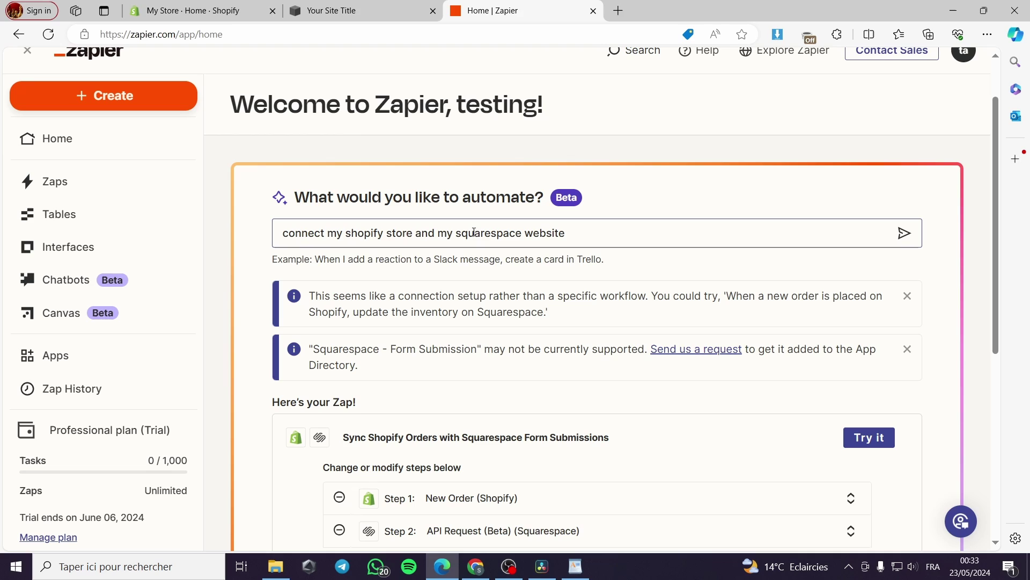
click(415, 233)
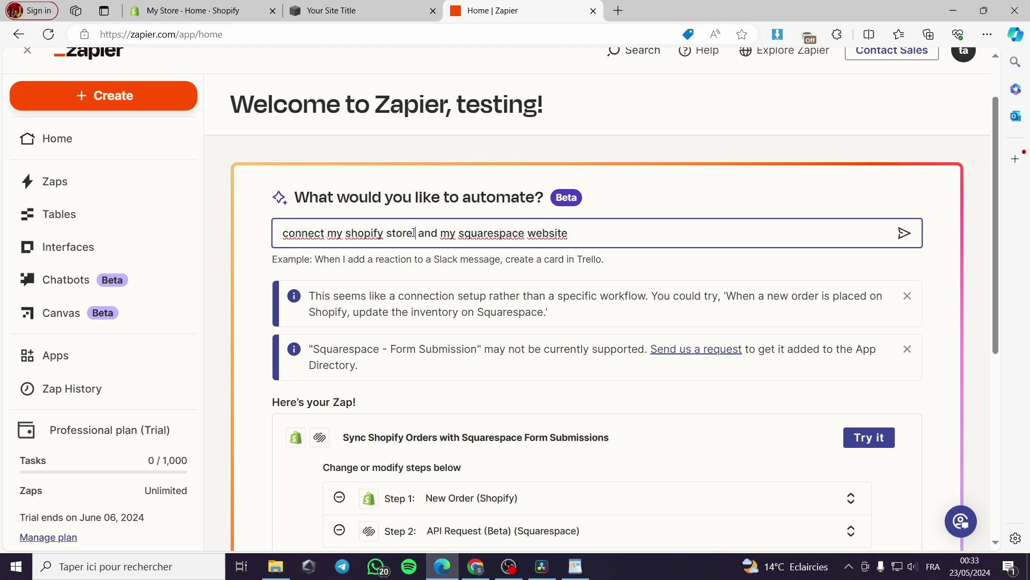
key(Delete)
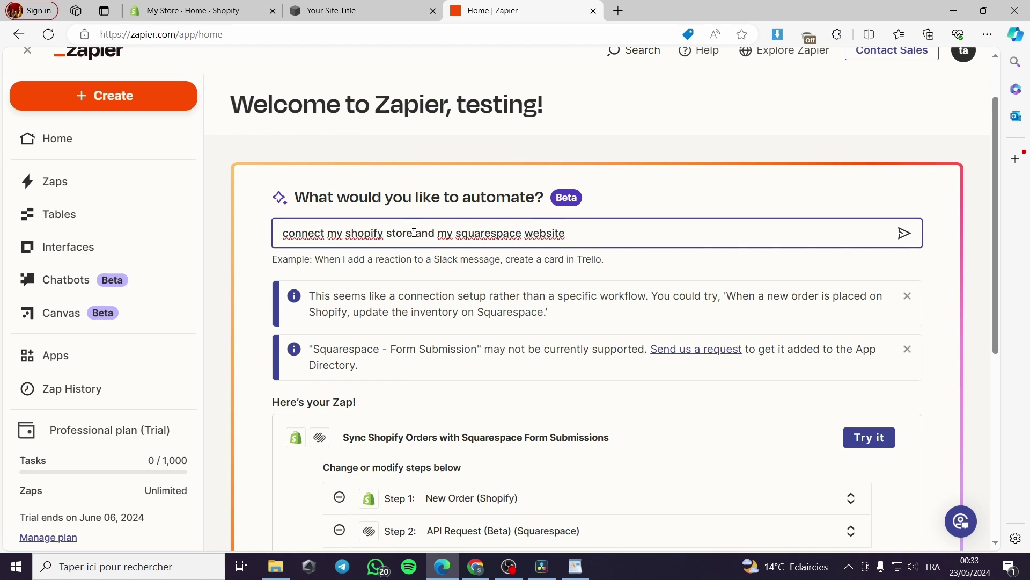
drag(599, 233, 384, 233)
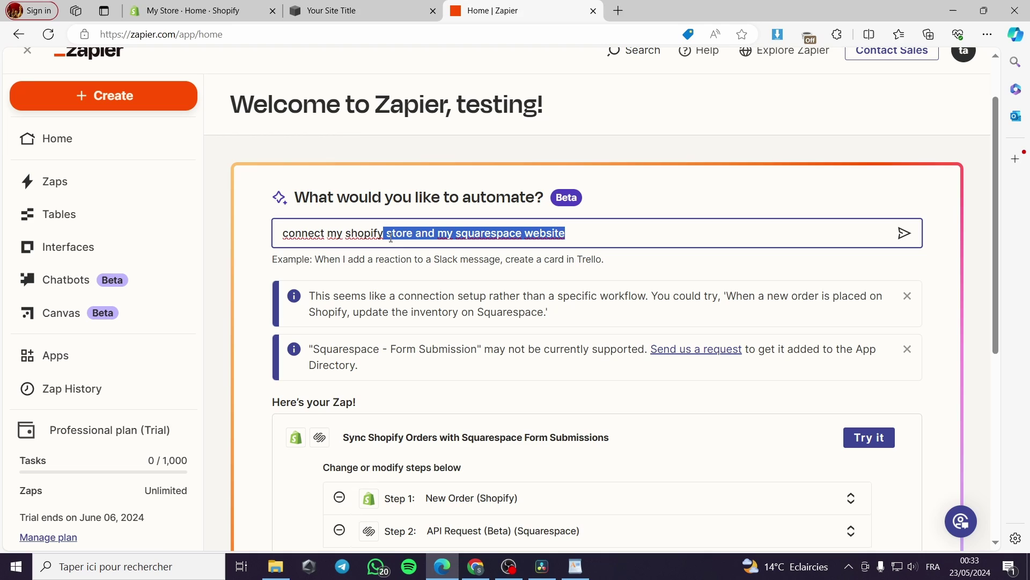
key(BackSpace)
key(BackSpace)
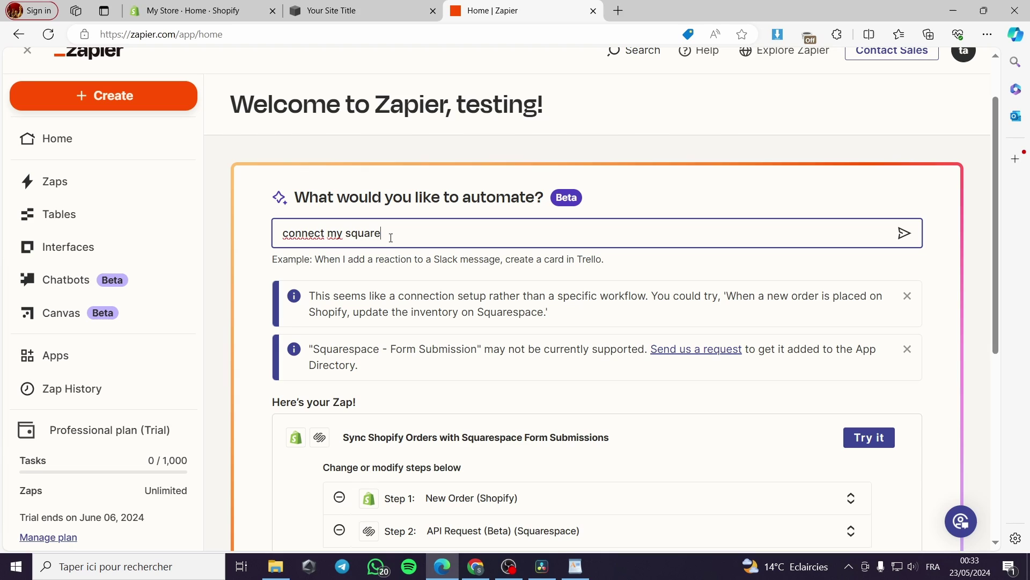
text(website to my shopi)
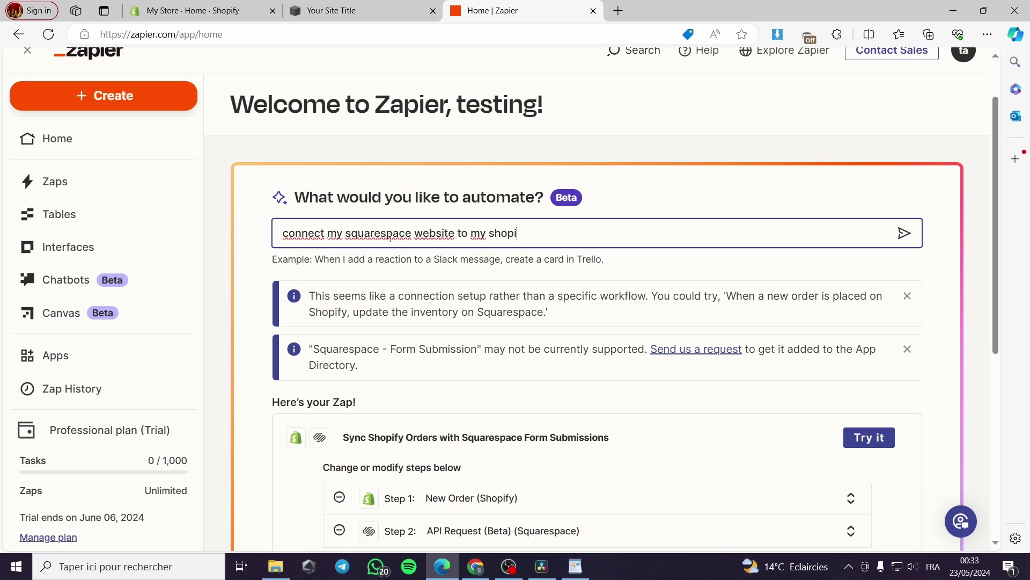
text(y store)
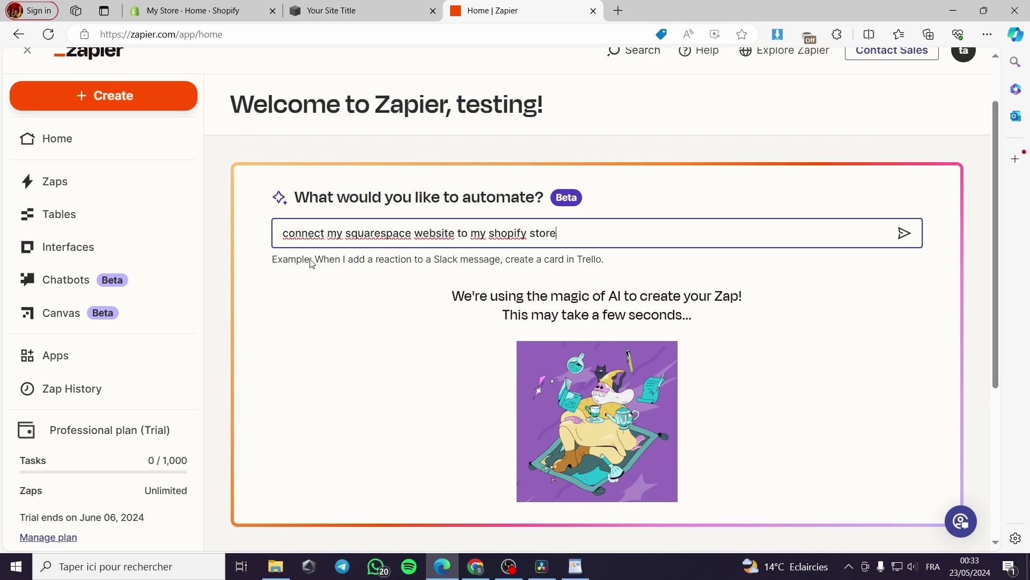
Review the New Form Submission (Squarespace) to Create Order (Shopify) suggestion and try it in the editor
scroll(456, 327, down, 1)
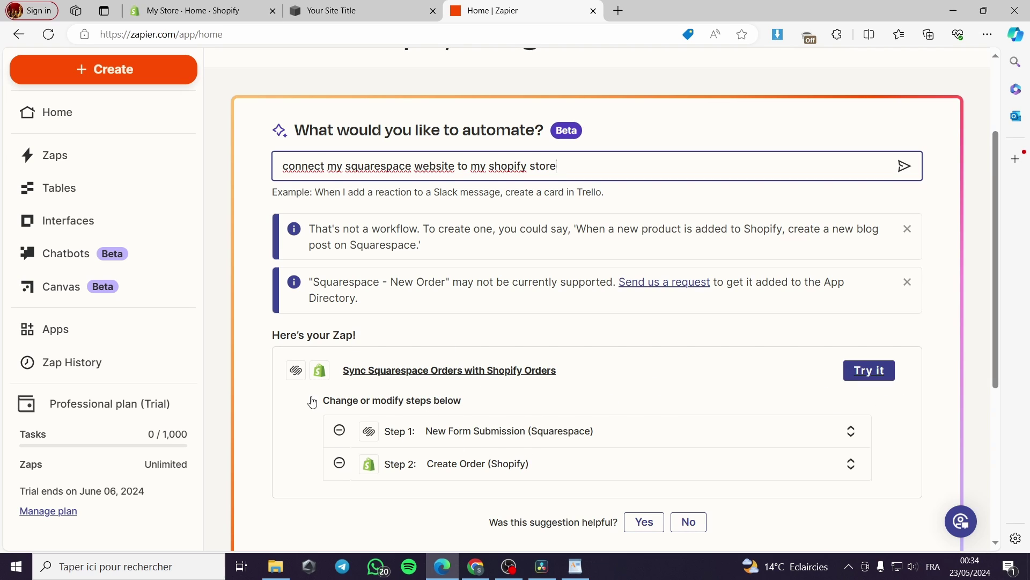
scroll(433, 364, up, 1)
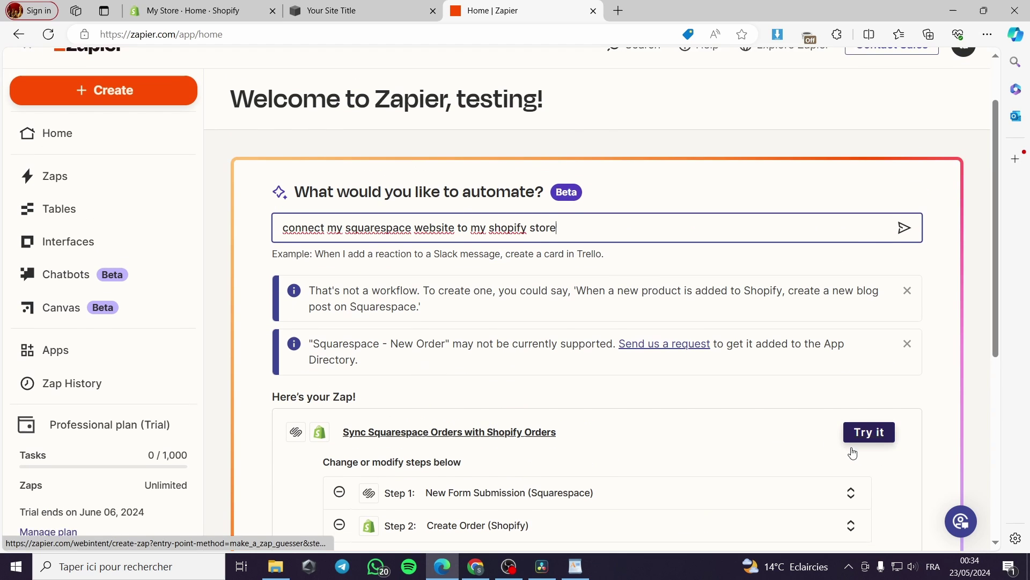
scroll(886, 375, down, 2)
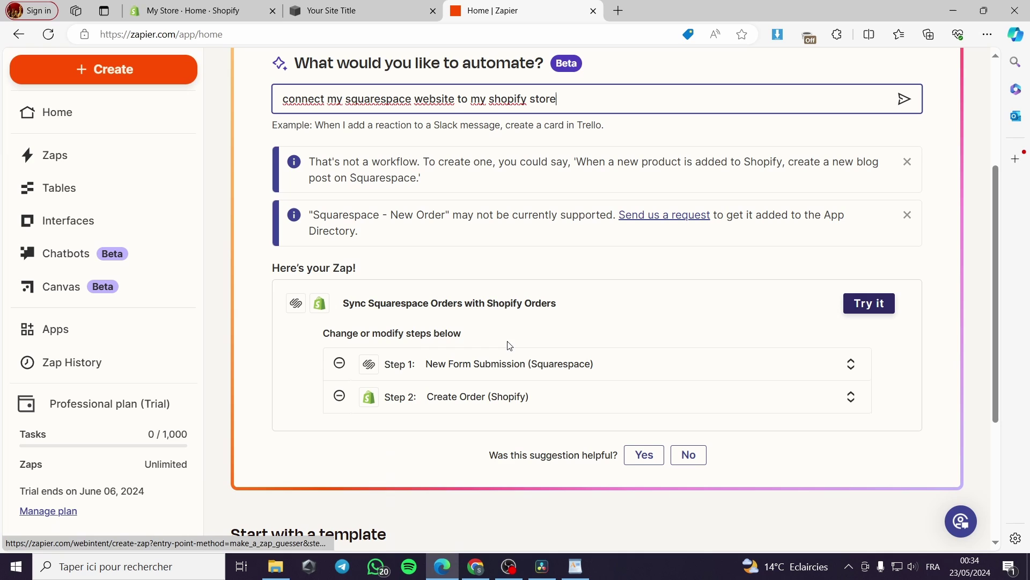
click(872, 310)
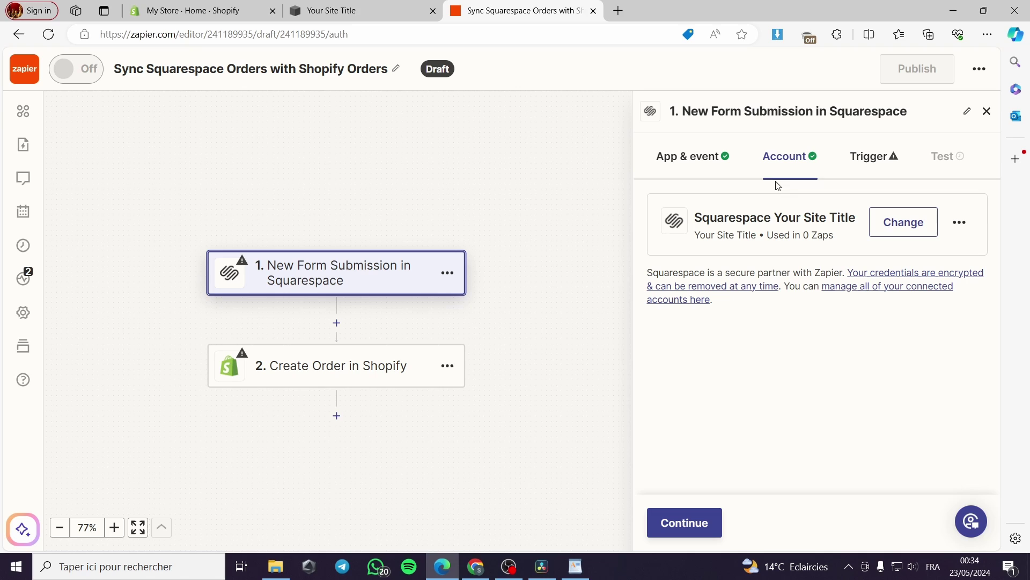
Keep the Your Site Title account, set the trigger form to Newsletter Form, and test it to pull Form A
click(915, 227)
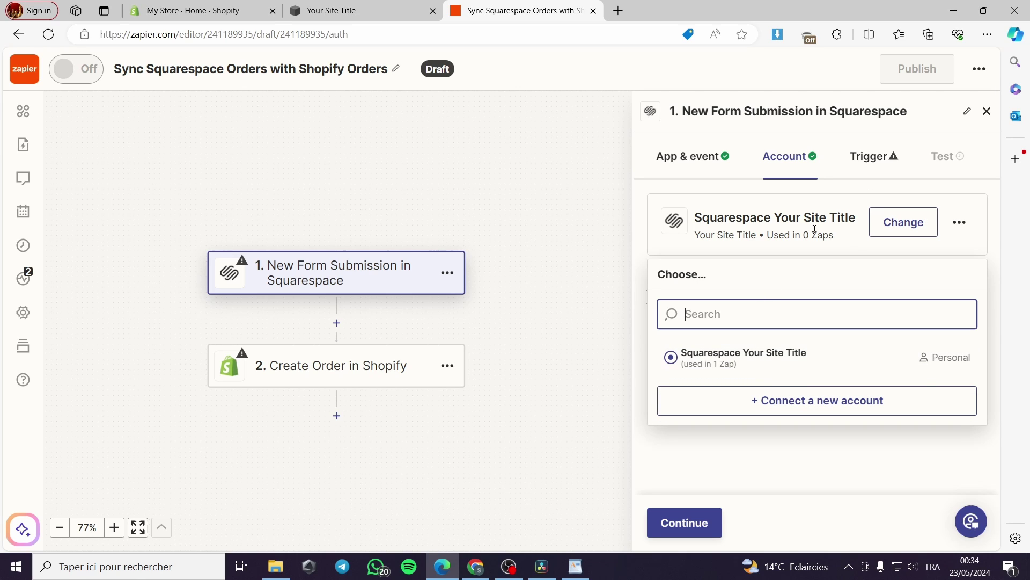
click(778, 348)
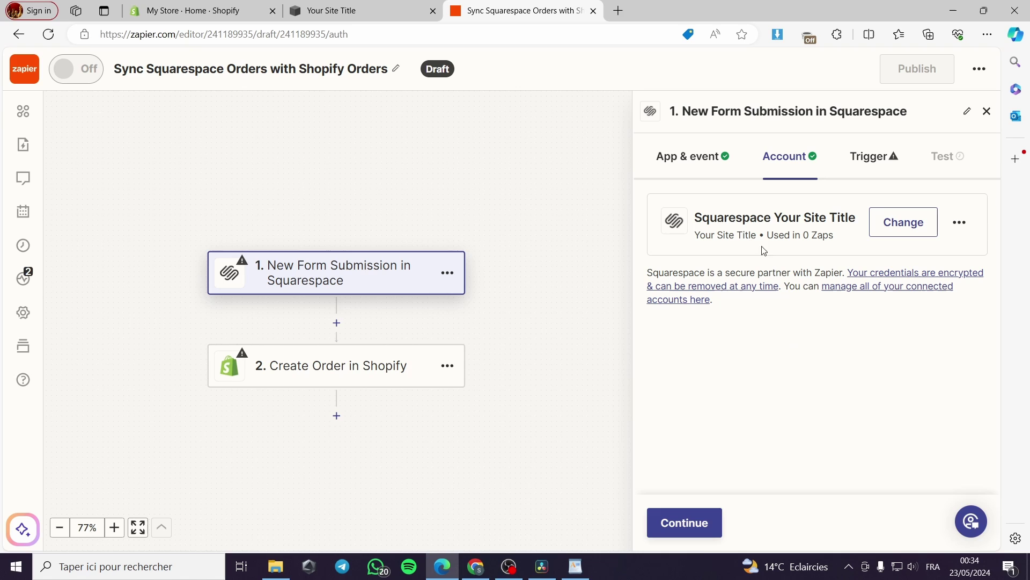
click(875, 160)
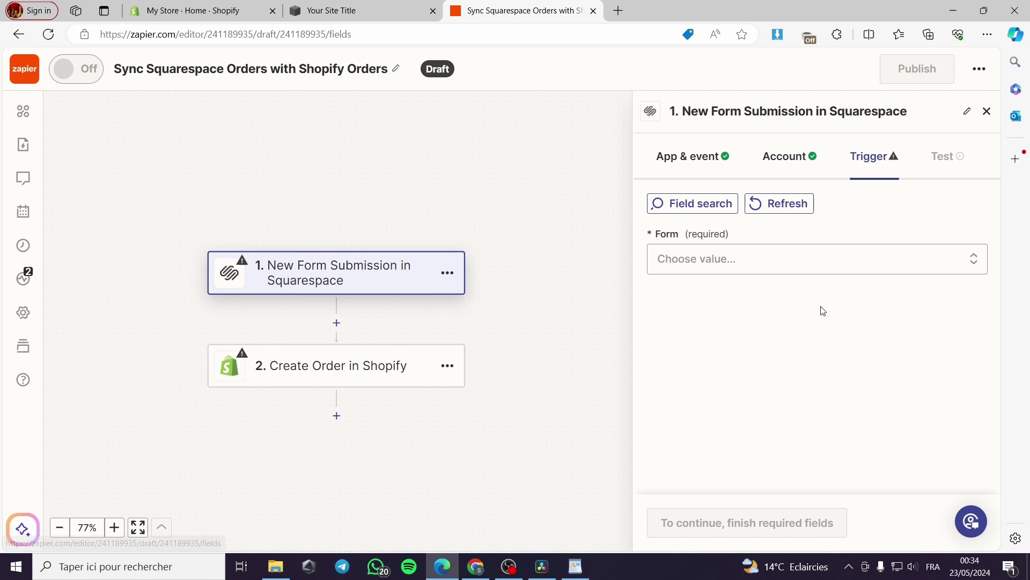
click(738, 264)
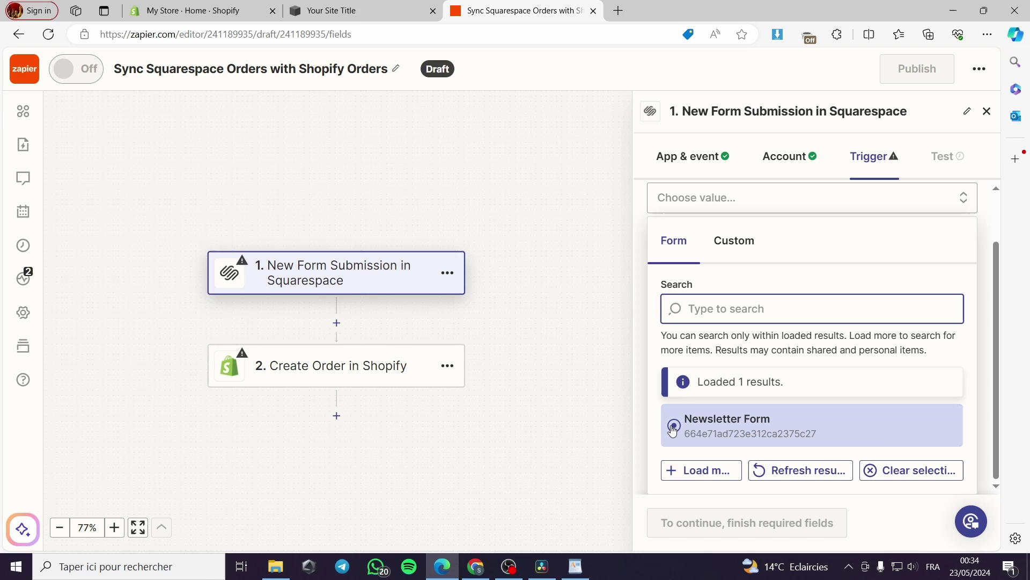
click(724, 429)
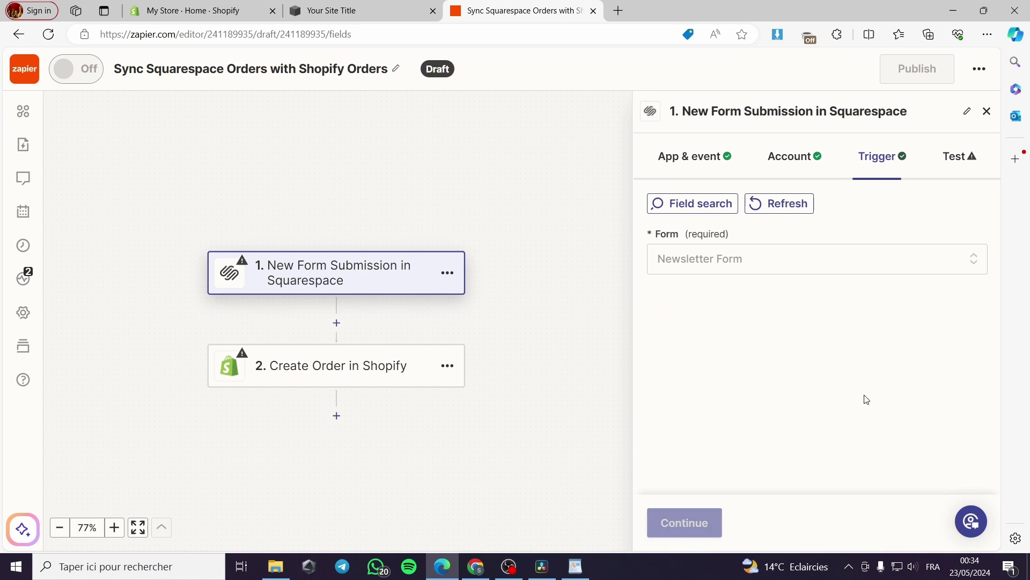
click(966, 158)
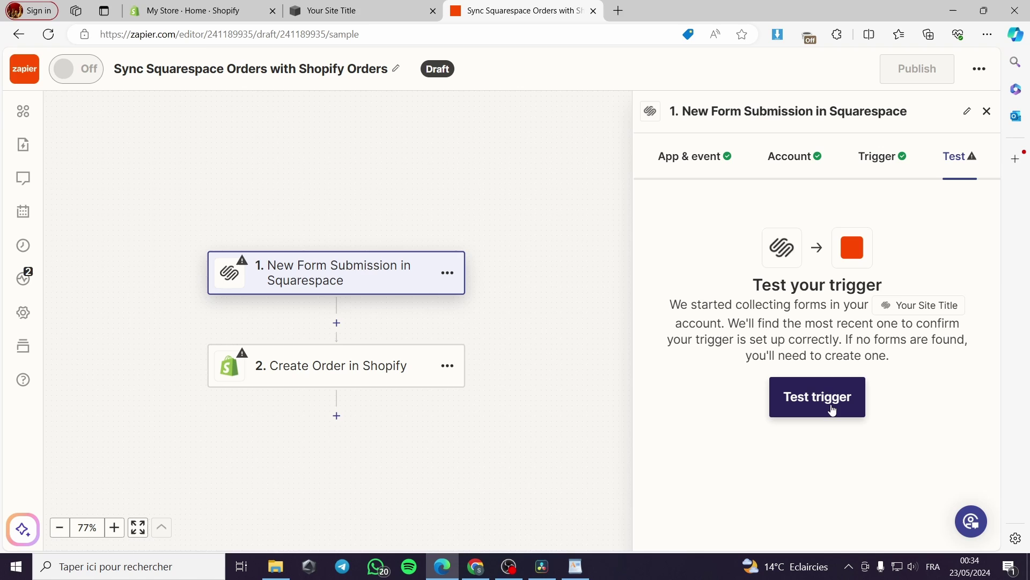
click(828, 407)
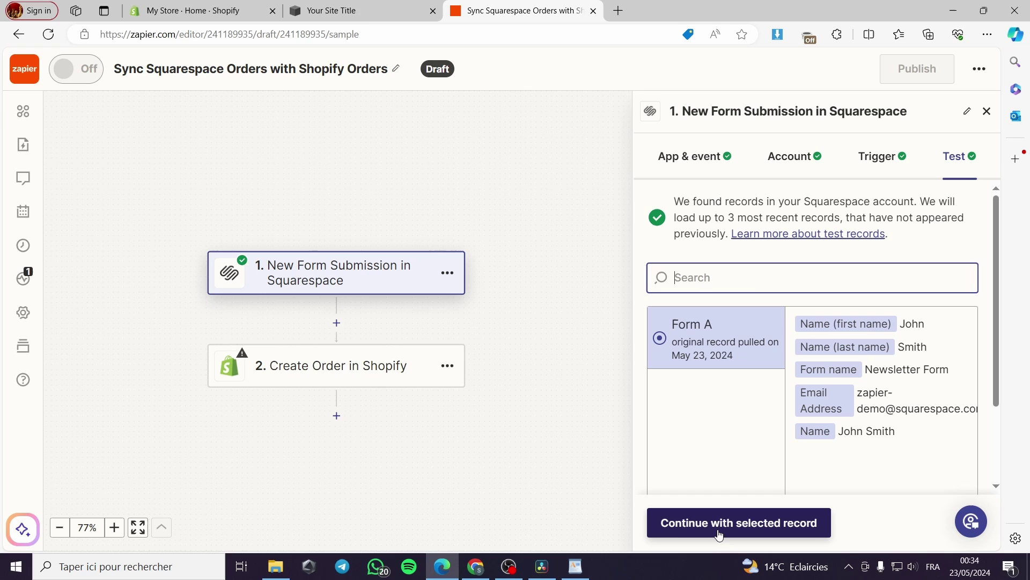
Continue with the sample record, set the Shopify event to Create Order, and review its action fields
click(692, 525)
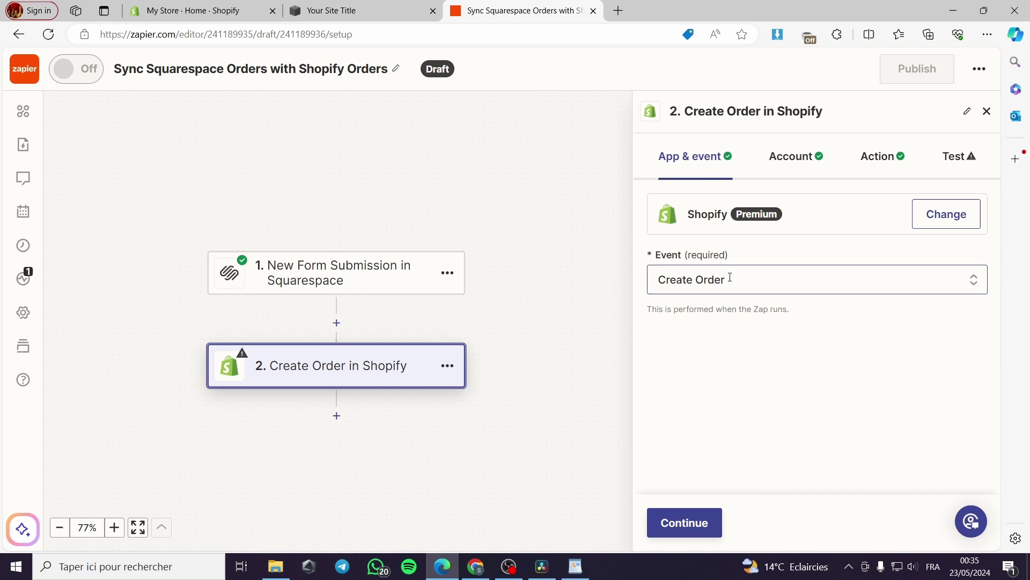
click(777, 289)
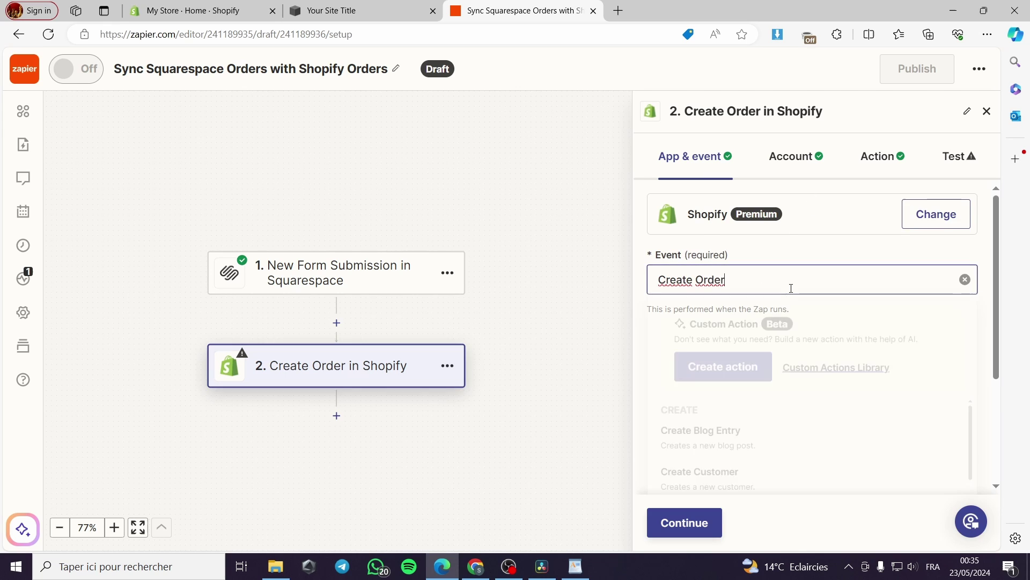
scroll(805, 342, down, 1)
scroll(775, 410, up, 1)
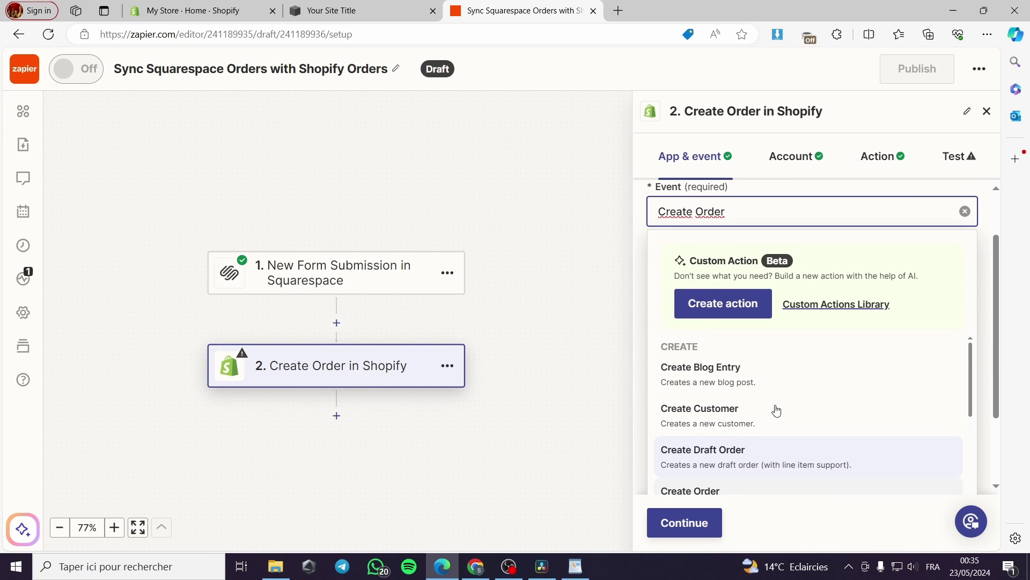
scroll(775, 413, up, 1)
scroll(778, 416, down, 2)
click(778, 417)
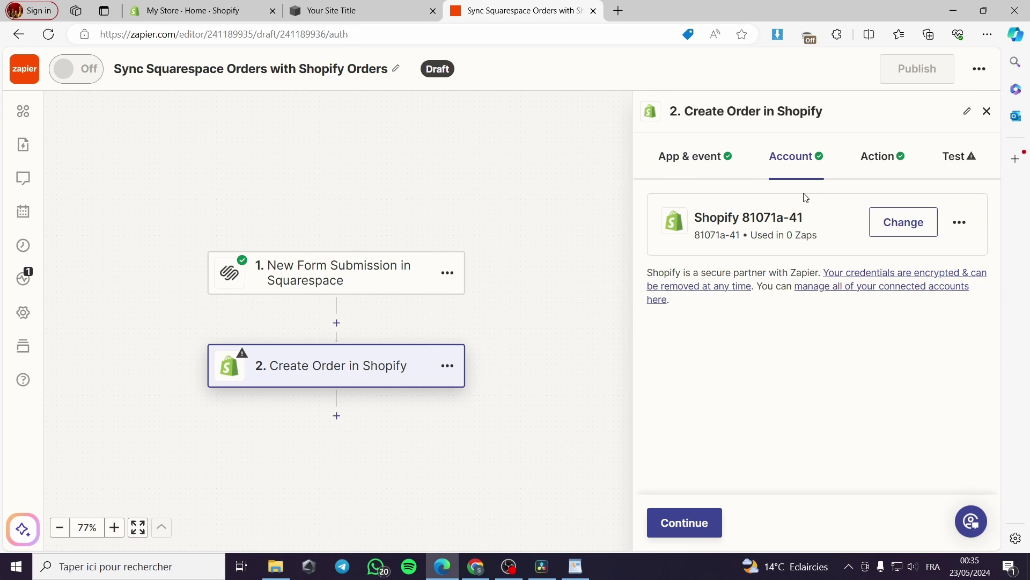
click(878, 157)
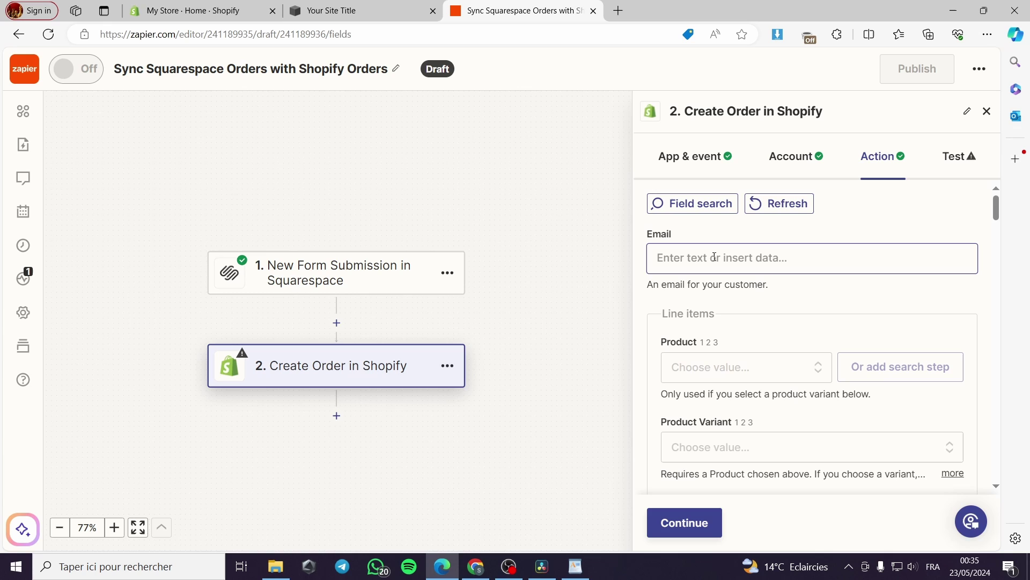
scroll(755, 262, down, 4)
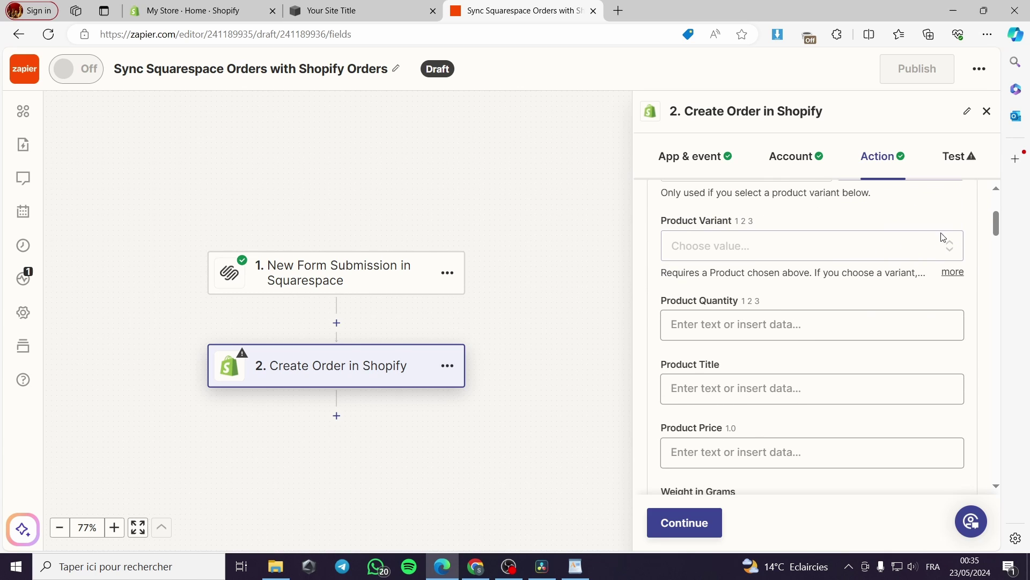
mouse_move(1000, 228)
mouse_down()
mouse_move(989, 474)
mouse_move(993, 215)
mouse_up()
Test the Shopify Create Order step, which fails for missing line items, and retry it
click(959, 156)
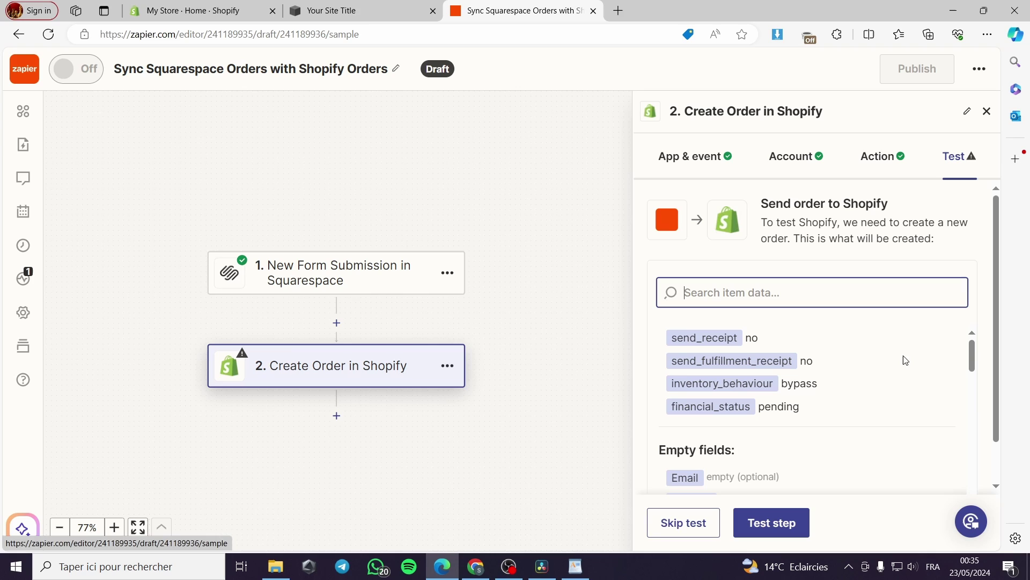
click(775, 533)
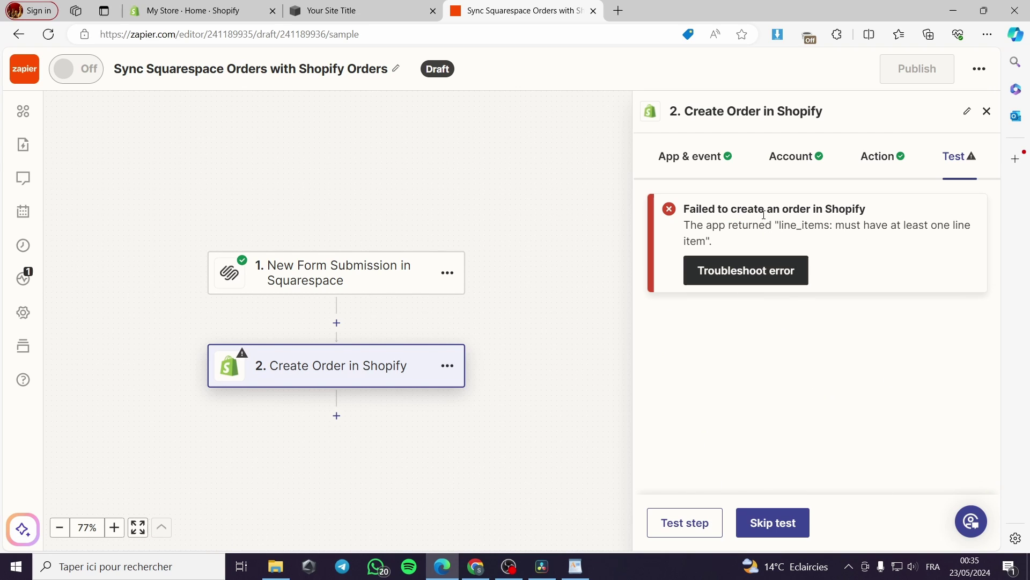
click(892, 168)
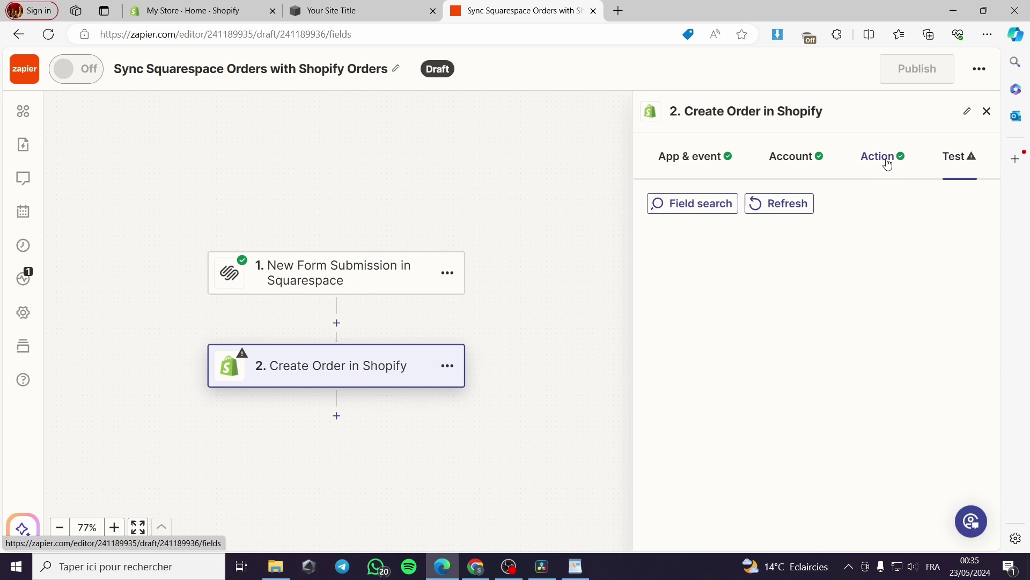
drag(996, 208, 993, 271)
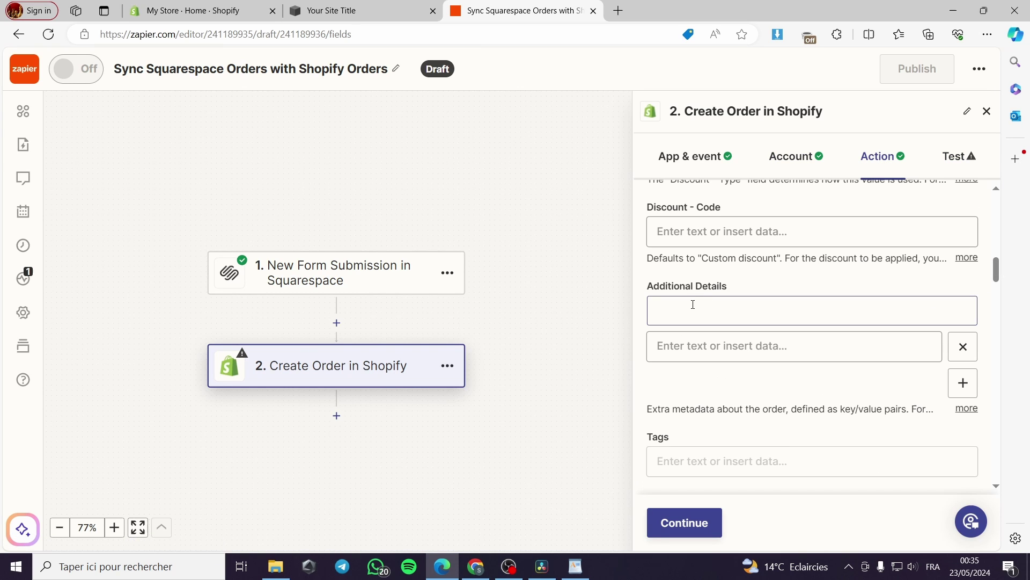
scroll(691, 303, up, 4)
scroll(800, 303, up, 5)
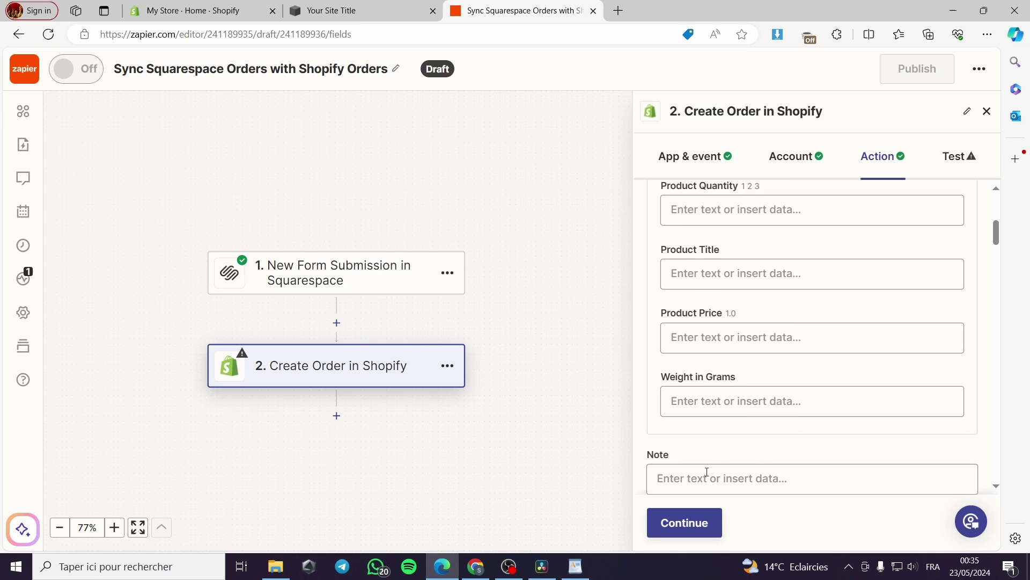
click(685, 523)
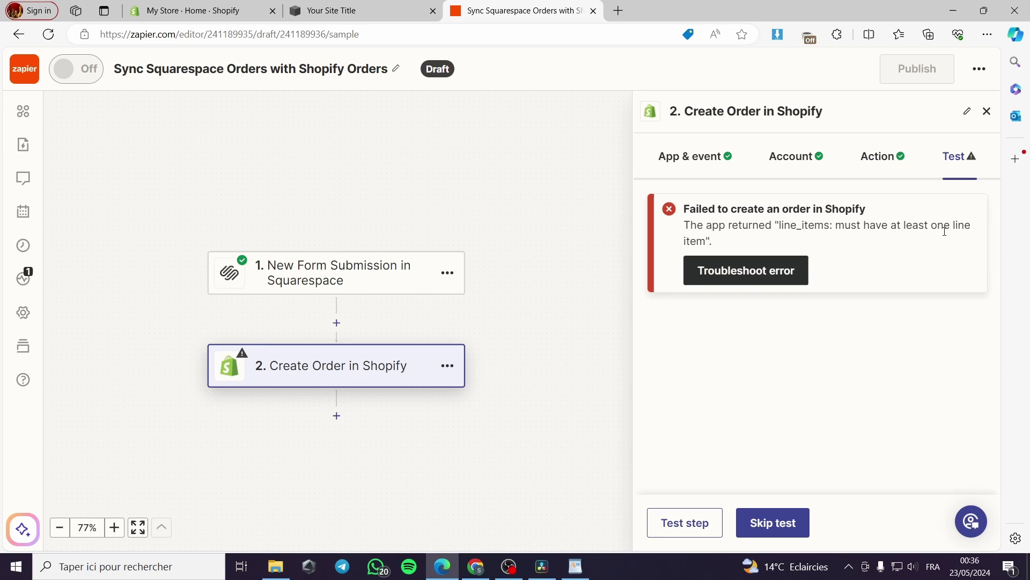
Return to the order's action fields, then switch to the Squarespace site tab
click(880, 157)
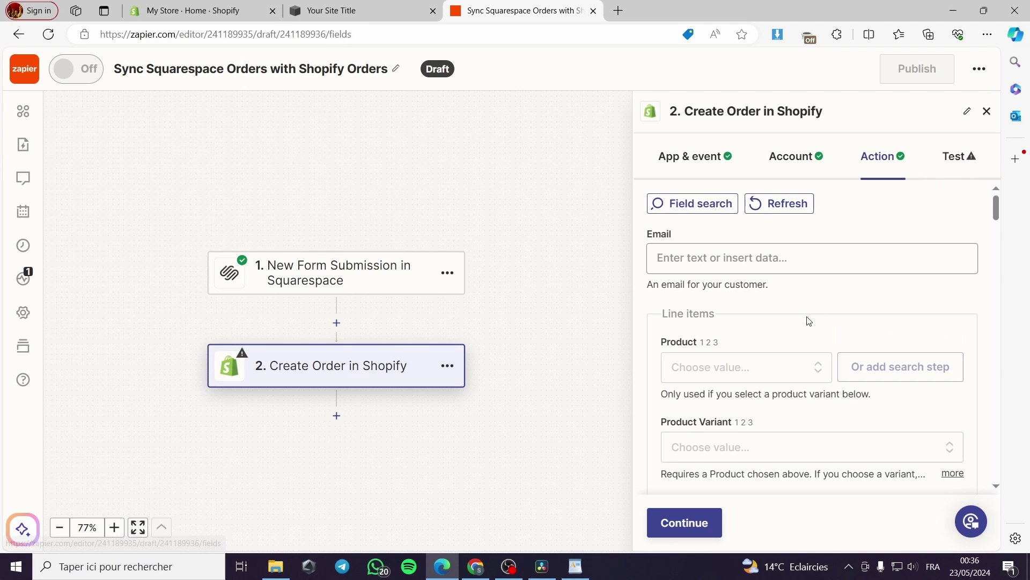
scroll(778, 327, down, 4)
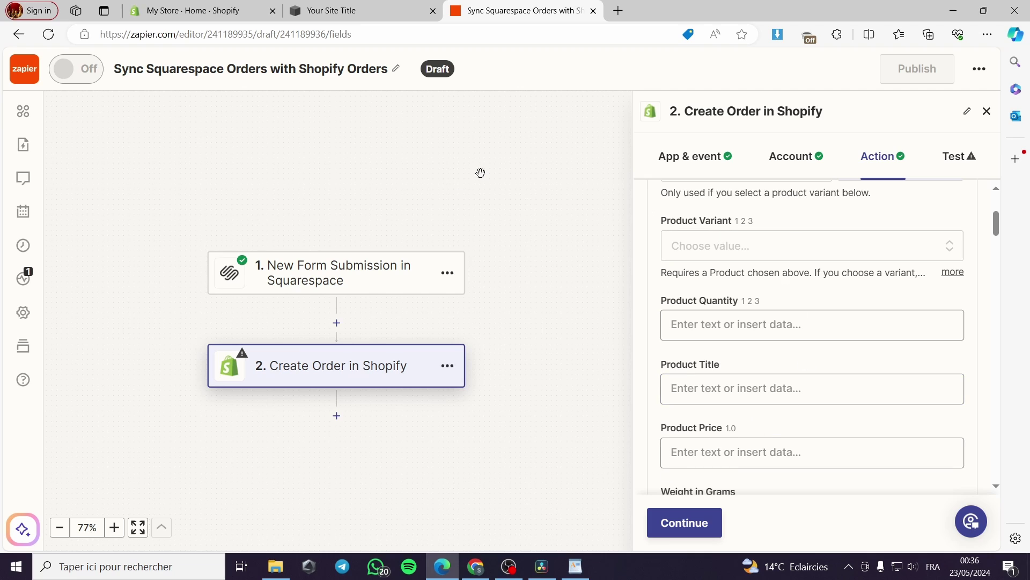
click(344, 10)
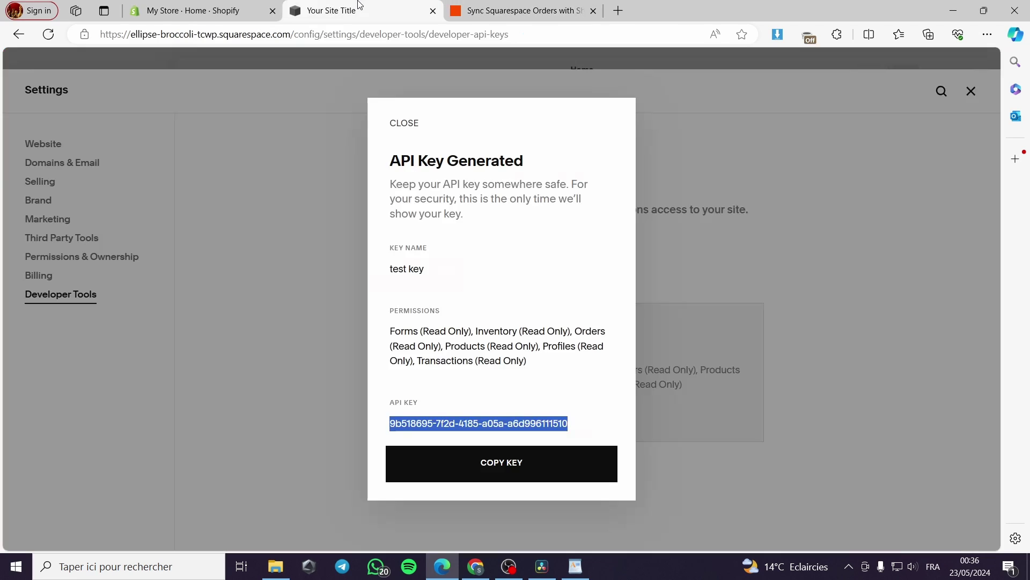
Bring up the Shopify store admin home dashboard, after a brief look at the Zap editor
click(171, 5)
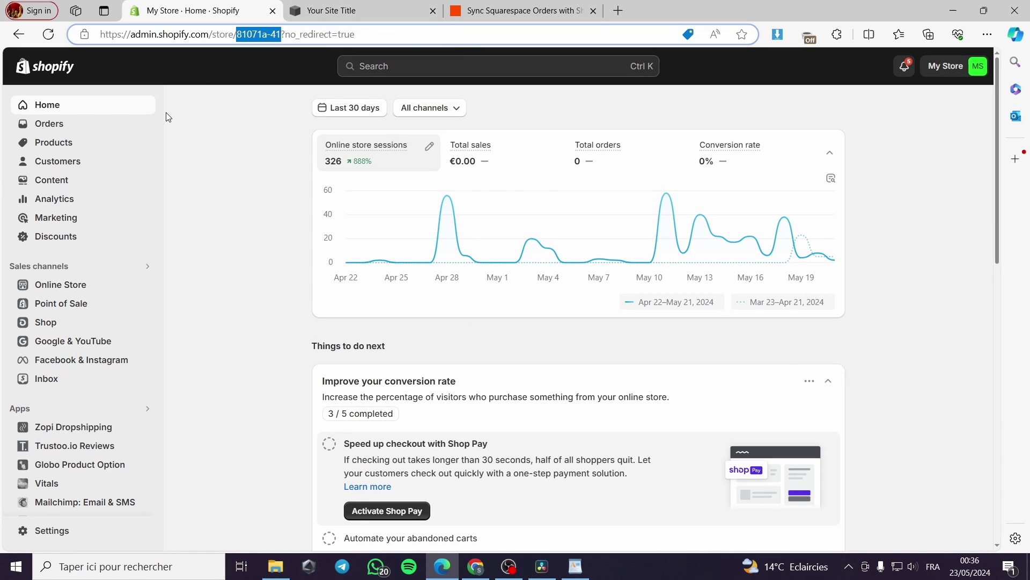
click(486, 8)
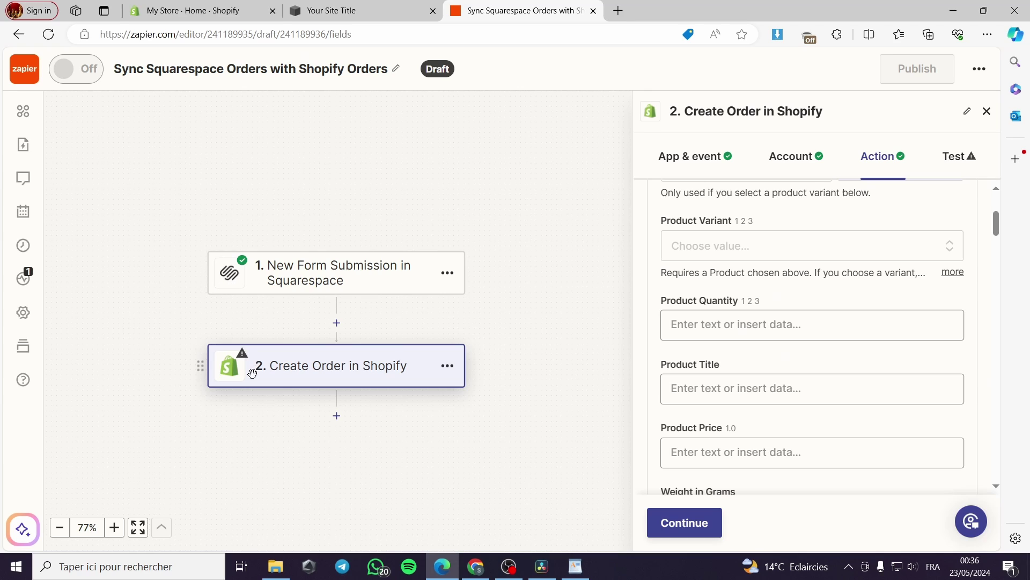
click(178, 8)
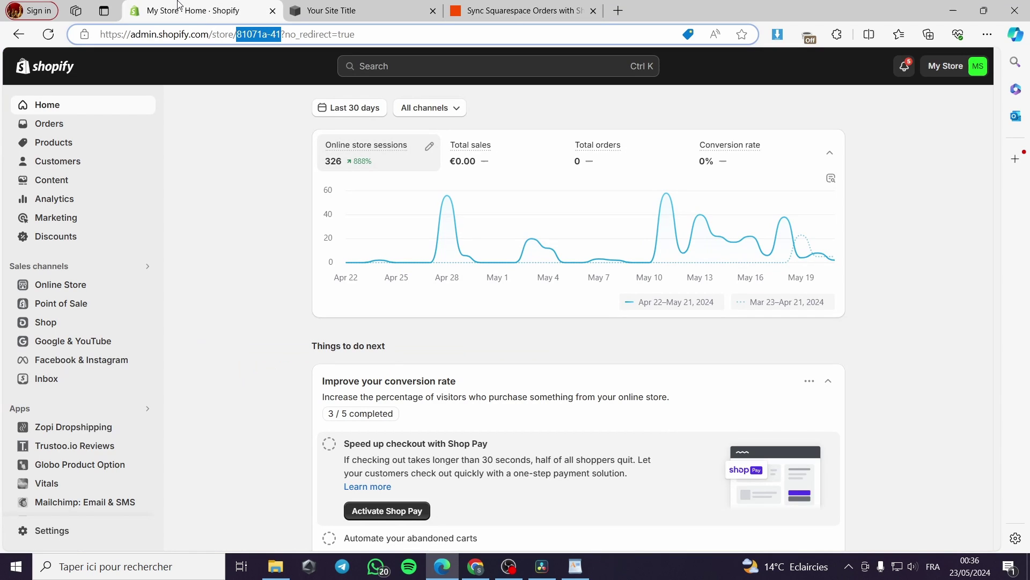